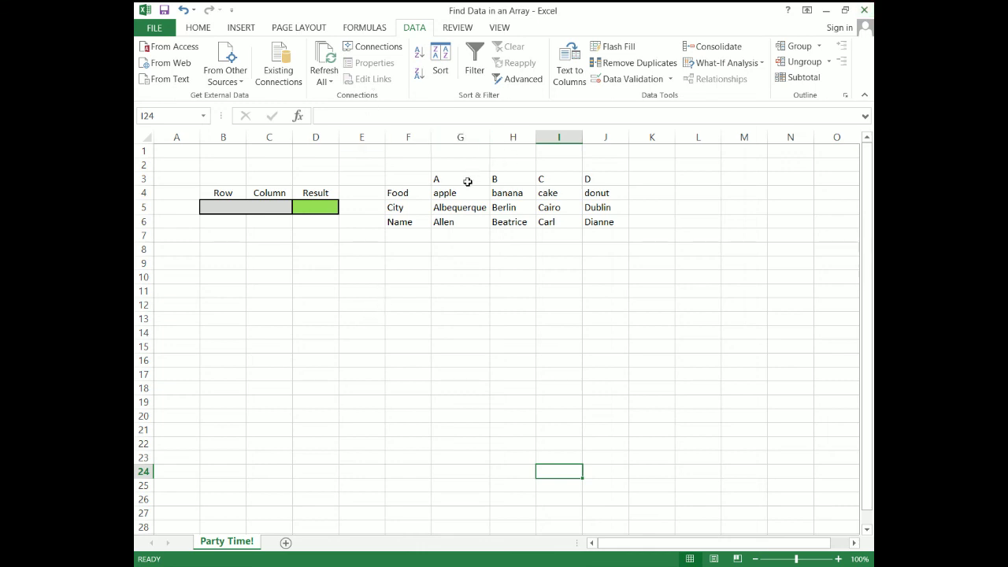
Examine the lookup table in F3:J6, its row labels Food, City and Name, and its column headers A to D.
{"action": "left_click_drag", "start_coordinate": [417, 179], "coordinate": [596, 222]}
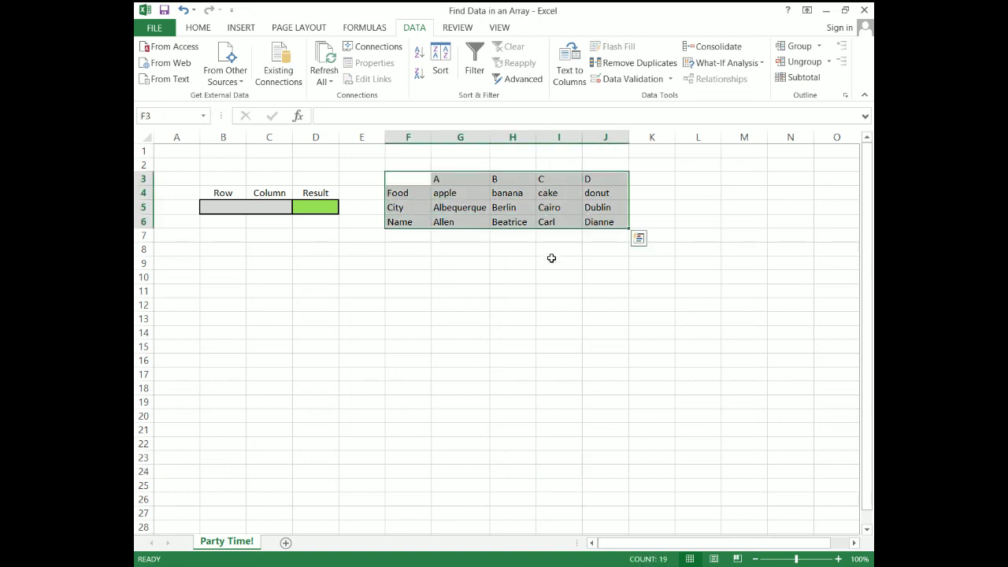
{"action": "left_click", "coordinate": [414, 206]}
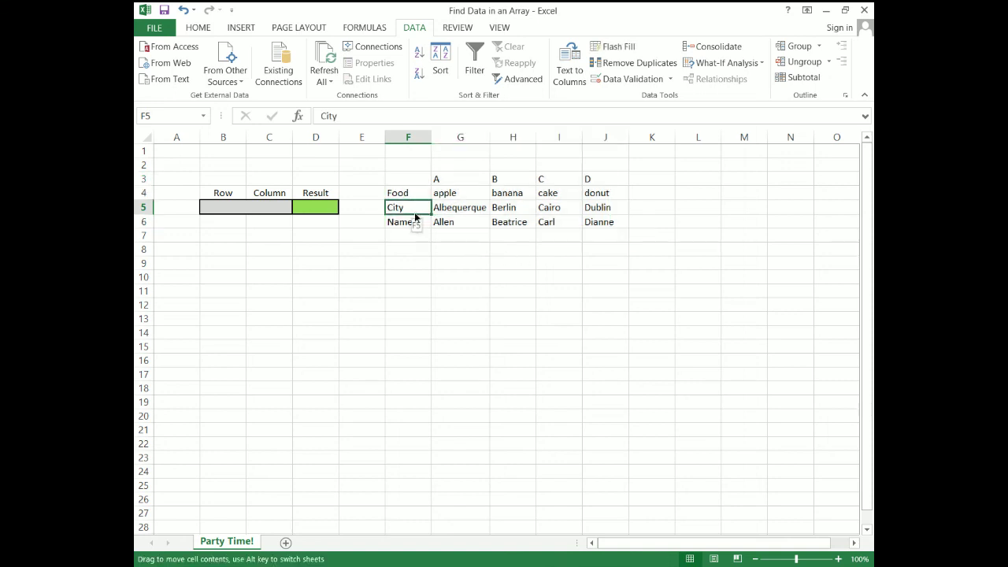
{"action": "left_click_drag", "start_coordinate": [413, 193], "coordinate": [412, 219]}
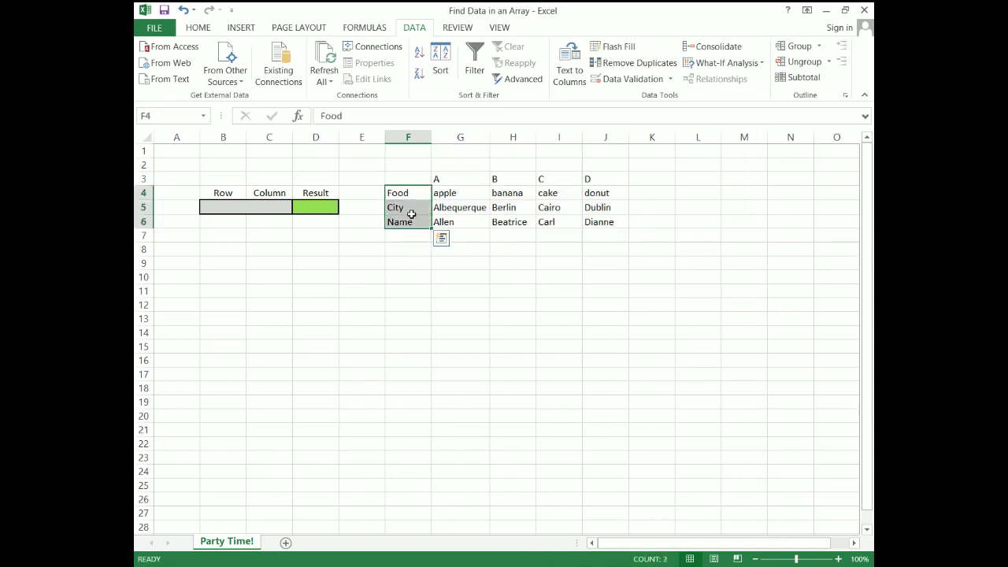
{"action": "left_click_drag", "start_coordinate": [447, 179], "coordinate": [806, 180]}
{"action": "left_click", "coordinate": [652, 221]}
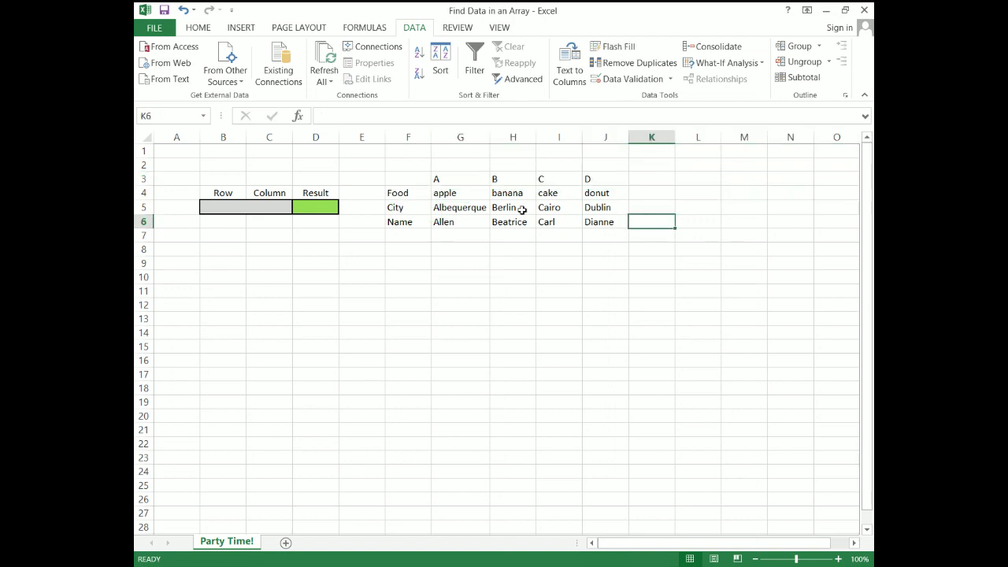
{"action": "left_click", "coordinate": [457, 201]}
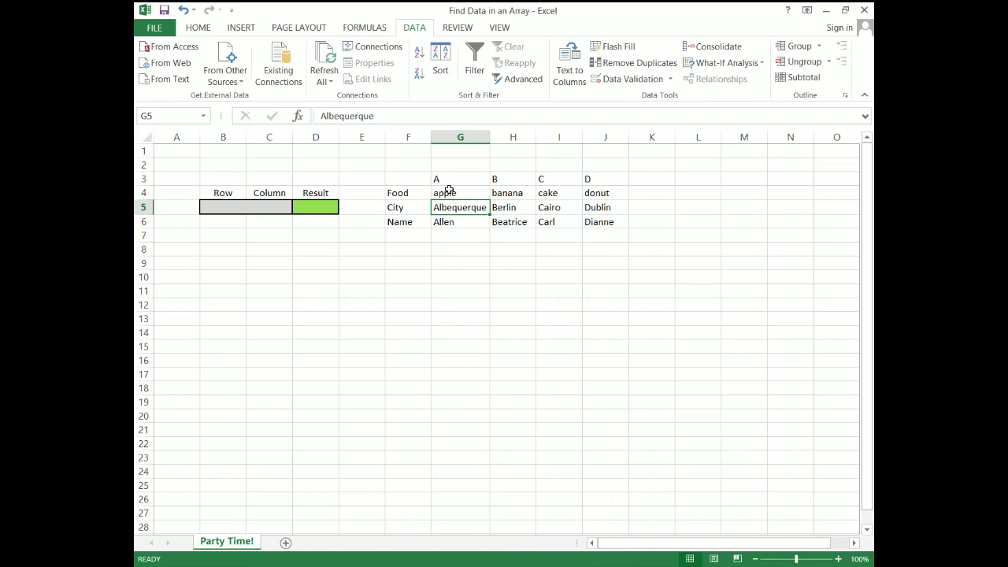
{"action": "left_click", "coordinate": [425, 176]}
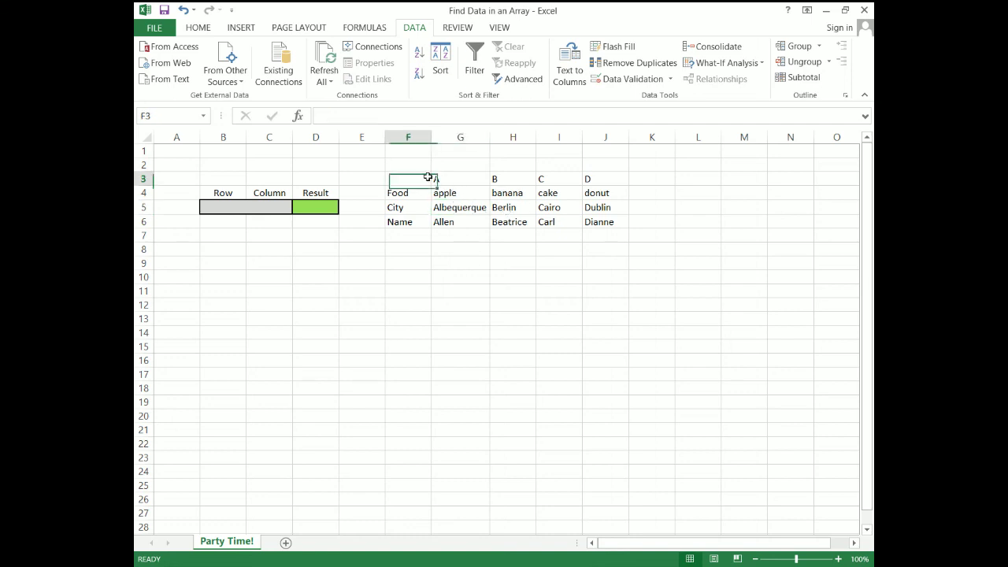
{"action": "left_click", "coordinate": [421, 193]}
{"action": "left_click", "coordinate": [421, 209]}
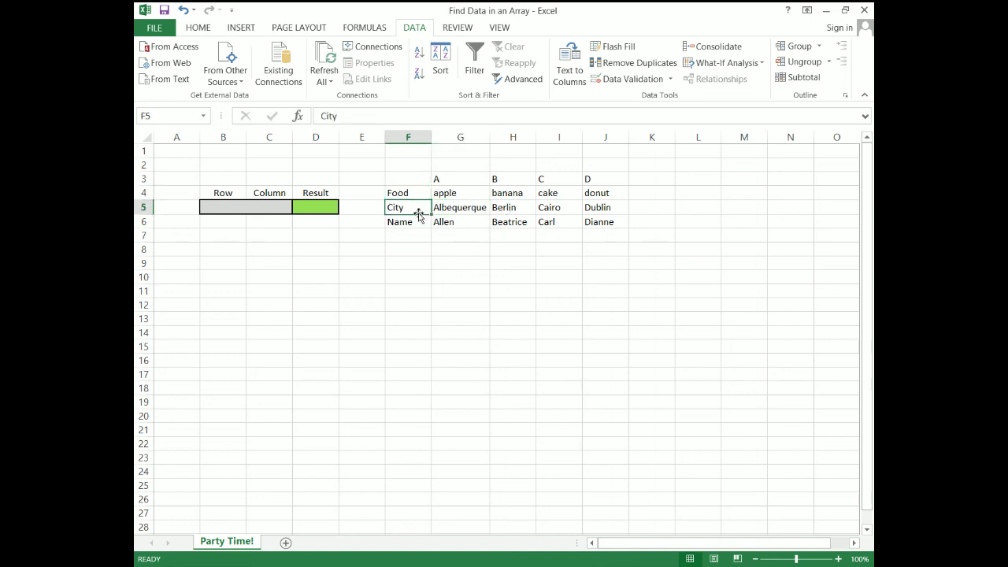
{"action": "left_click", "coordinate": [418, 223]}
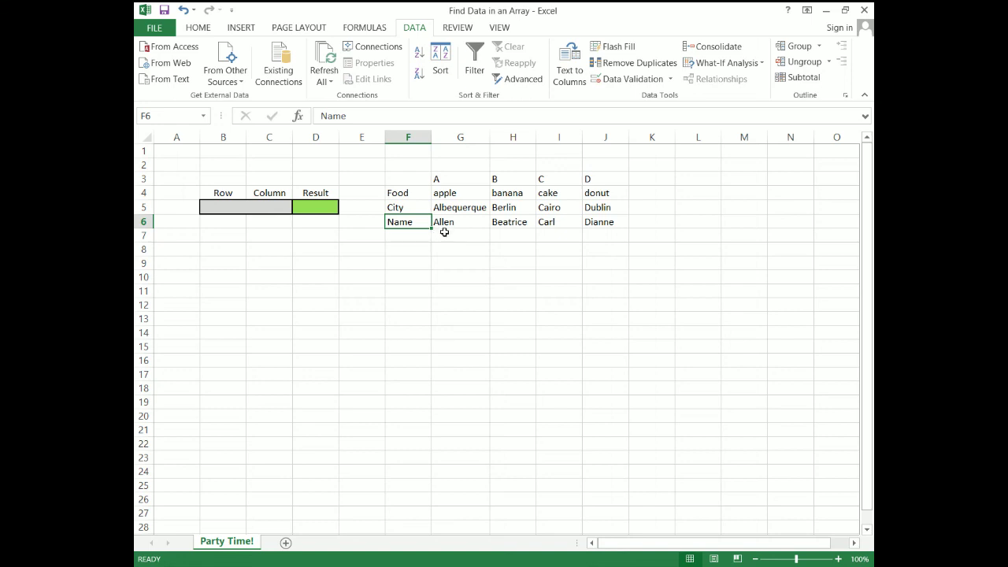
{"action": "left_click", "coordinate": [476, 182]}
{"action": "left_click", "coordinate": [527, 180]}
{"action": "left_click", "coordinate": [567, 180]}
{"action": "left_click", "coordinate": [591, 189]}
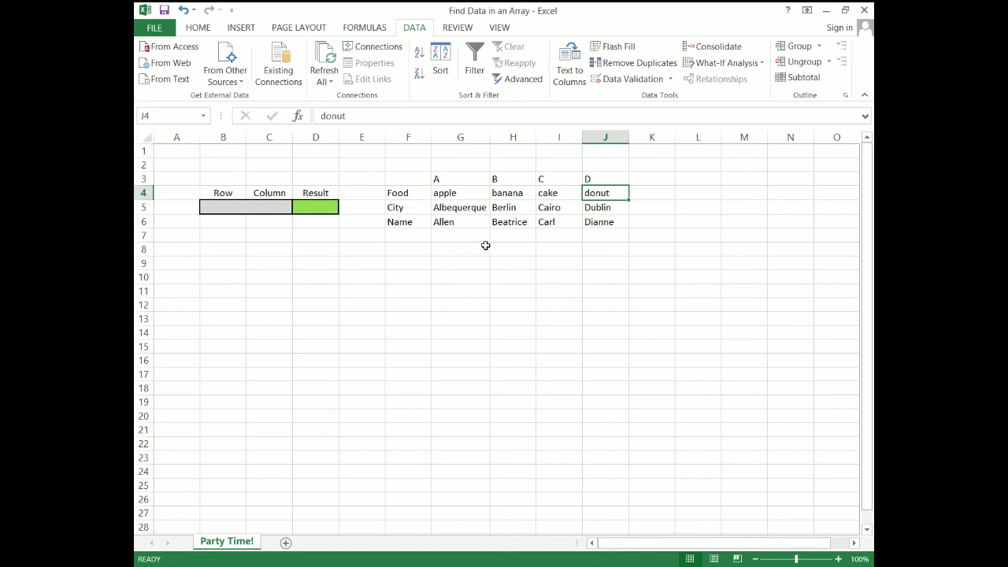
Examine where the Name row and the column headed B intersect in the lookup table.
{"action": "left_click_drag", "start_coordinate": [420, 223], "coordinate": [602, 229]}
{"action": "left_click_drag", "start_coordinate": [515, 179], "coordinate": [508, 222]}
{"action": "left_click", "coordinate": [508, 222]}
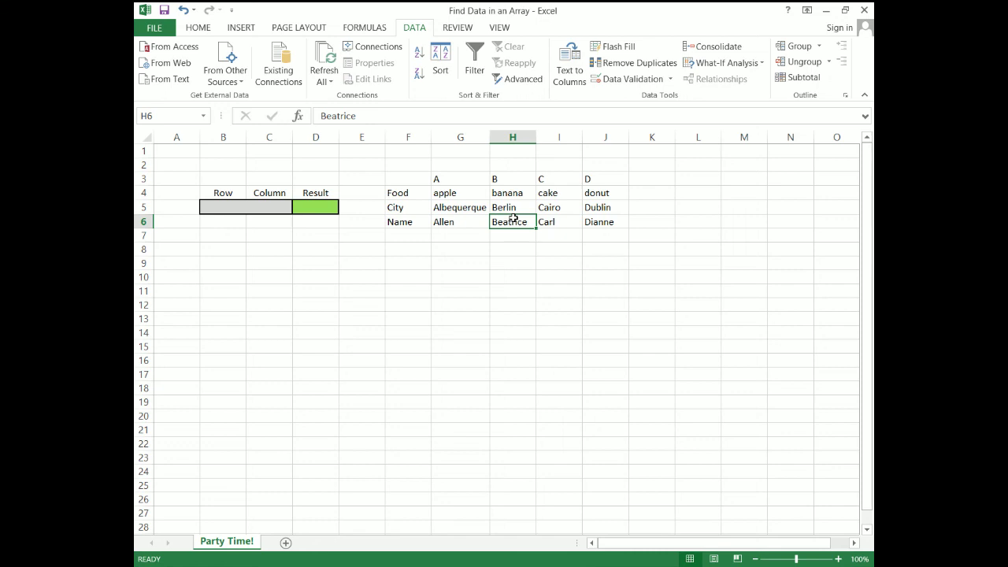
{"action": "left_click_drag", "start_coordinate": [479, 195], "coordinate": [587, 221]}
{"action": "left_click", "coordinate": [525, 213]}
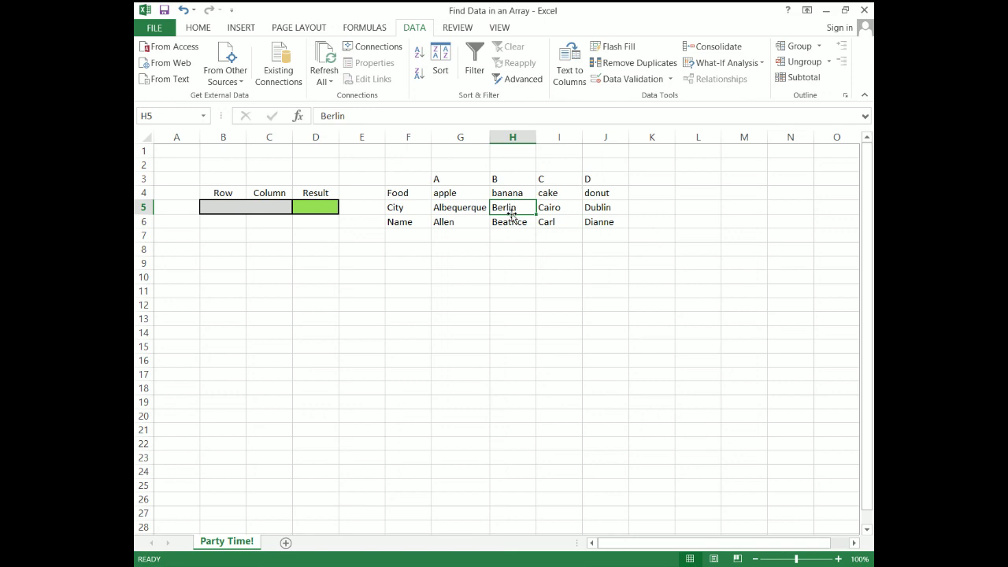
{"action": "left_click", "coordinate": [510, 220]}
{"action": "left_click_drag", "start_coordinate": [512, 180], "coordinate": [514, 222]}
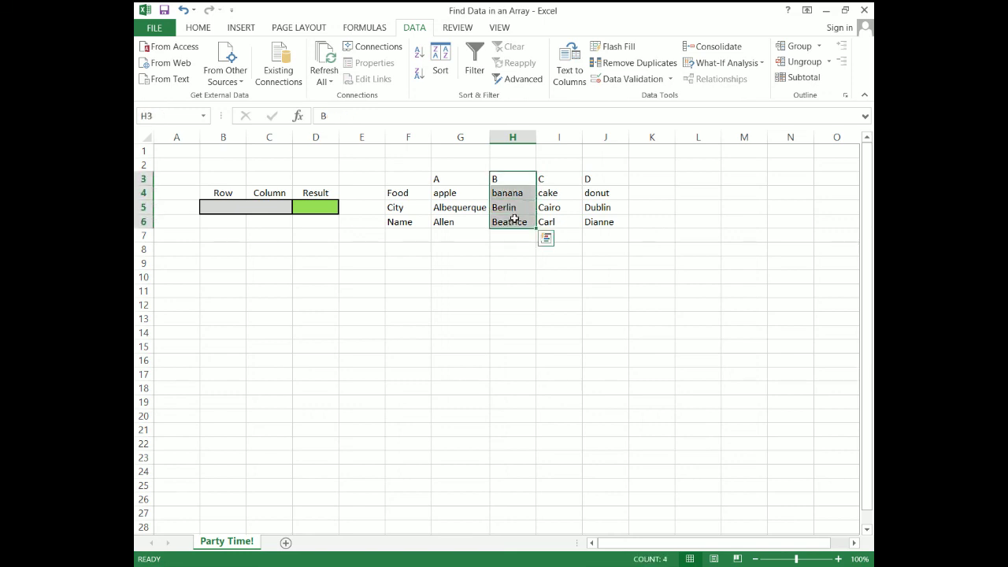
{"action": "left_click_drag", "start_coordinate": [403, 221], "coordinate": [597, 225]}
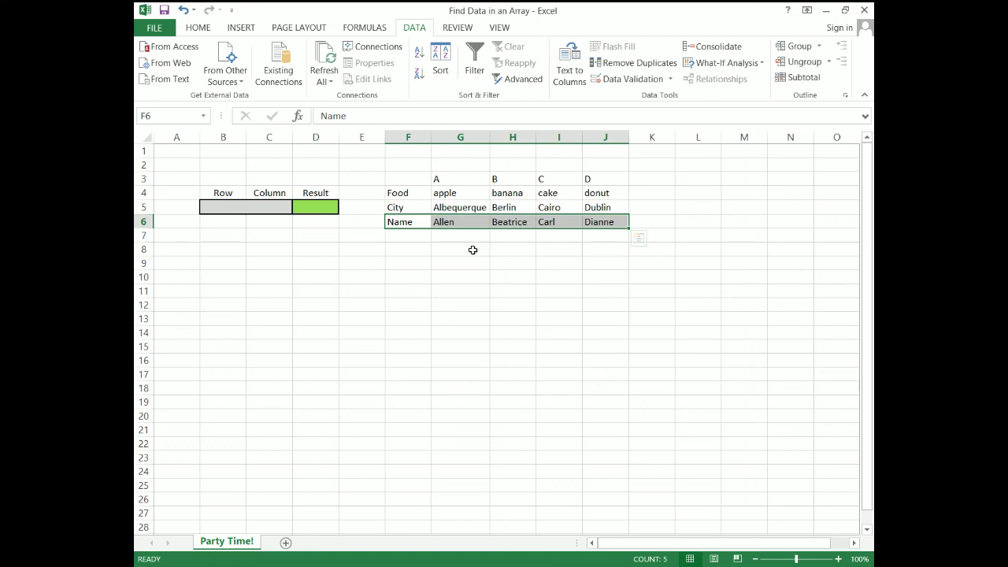
Enter the label Match in cell B8, below the Row and Column input cells.
{"action": "left_click", "coordinate": [439, 249]}
{"action": "left_click", "coordinate": [363, 247]}
{"action": "left_click", "coordinate": [250, 243]}
{"action": "left_click", "coordinate": [240, 245]}
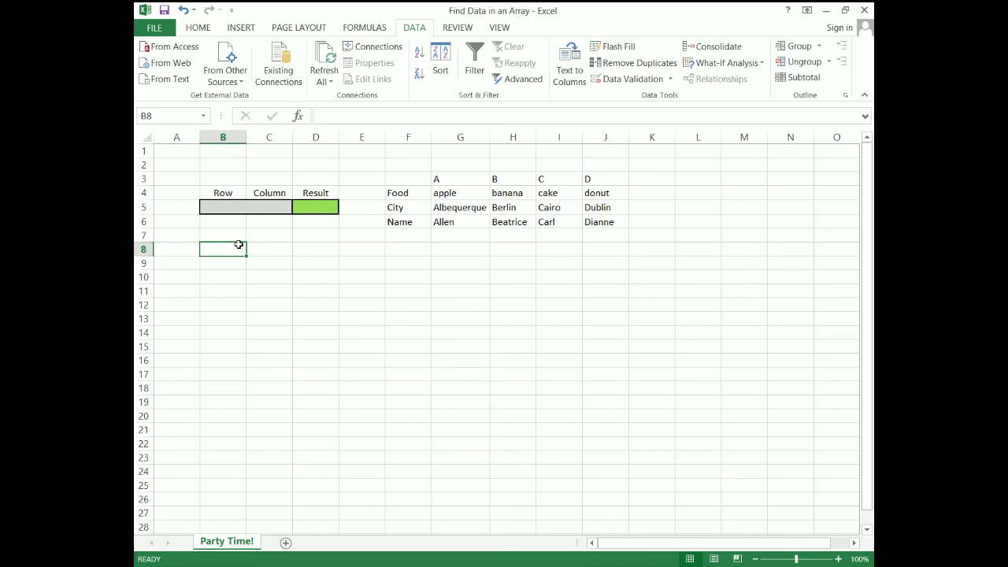
{"action": "type", "text": "Match"}
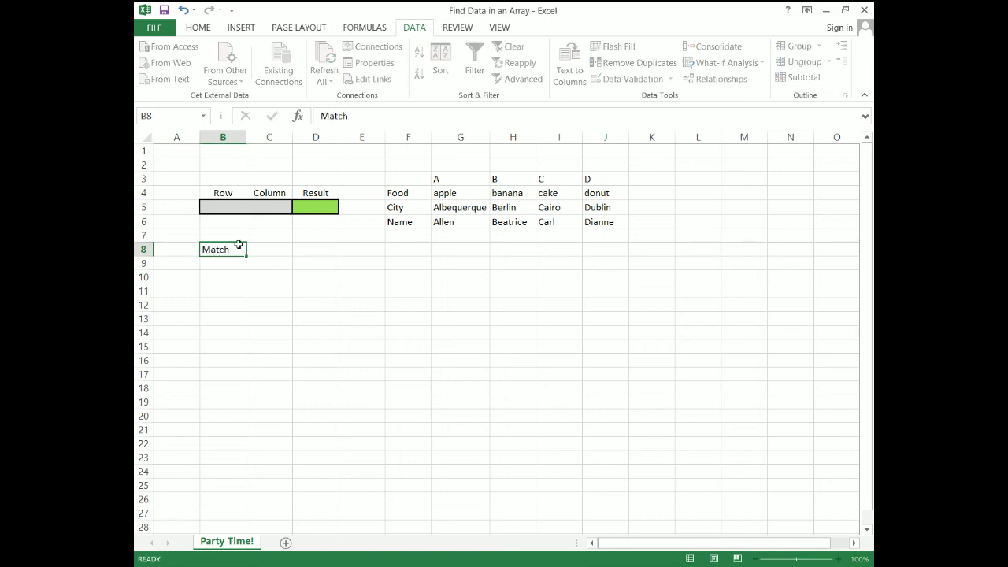
{"action": "key", "text": "Return"}
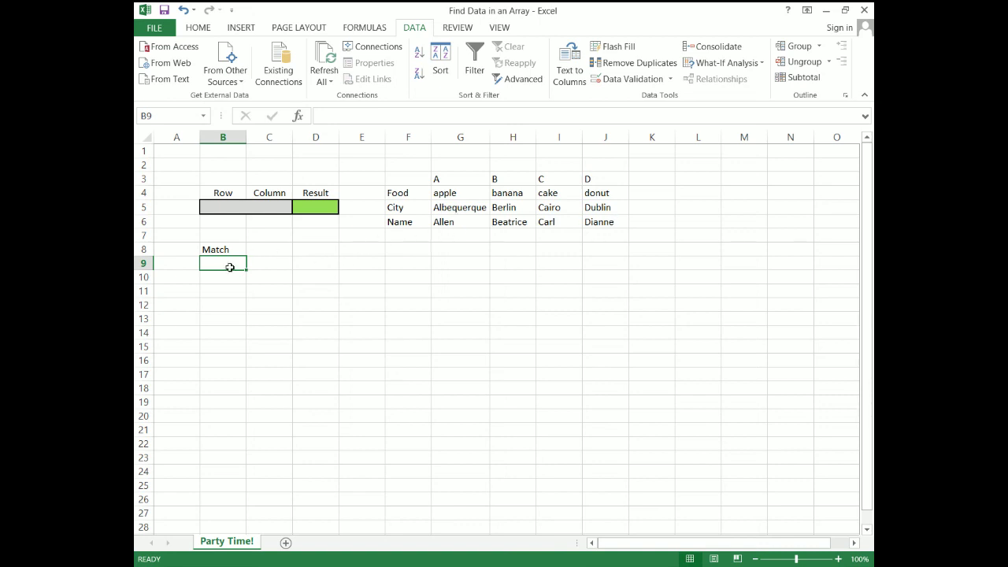
Enter =MATCH("B",G3:J3) in cell B9 to find the column position of B, omitting the match type.
{"action": "type", "text": "="}
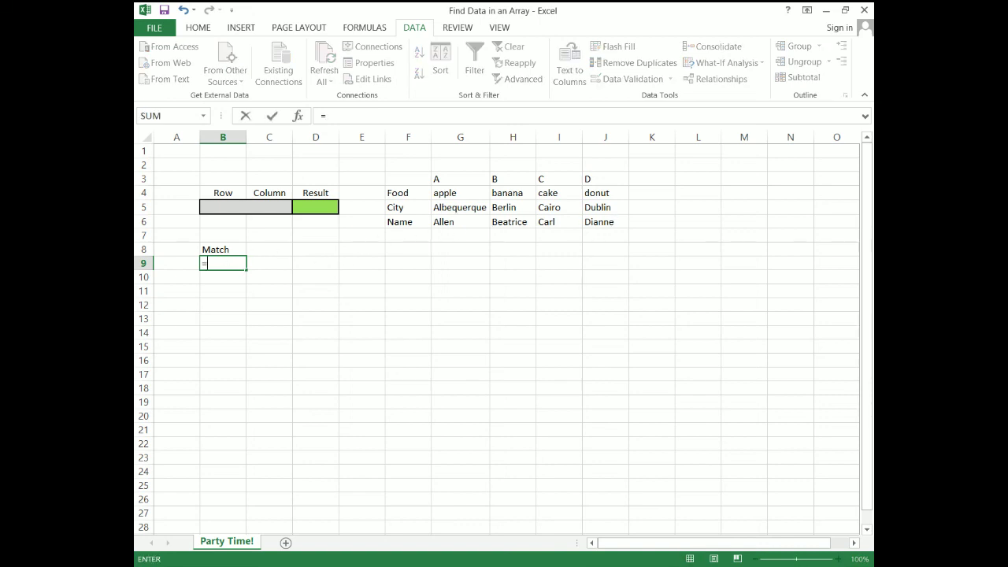
{"action": "type", "text": "match("}
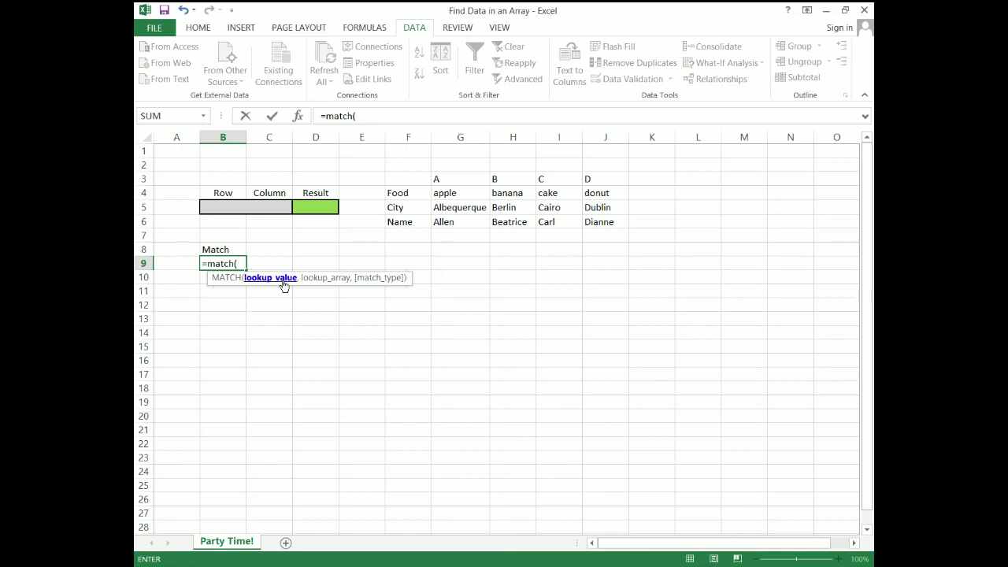
{"action": "type", "text": "\"B\","}
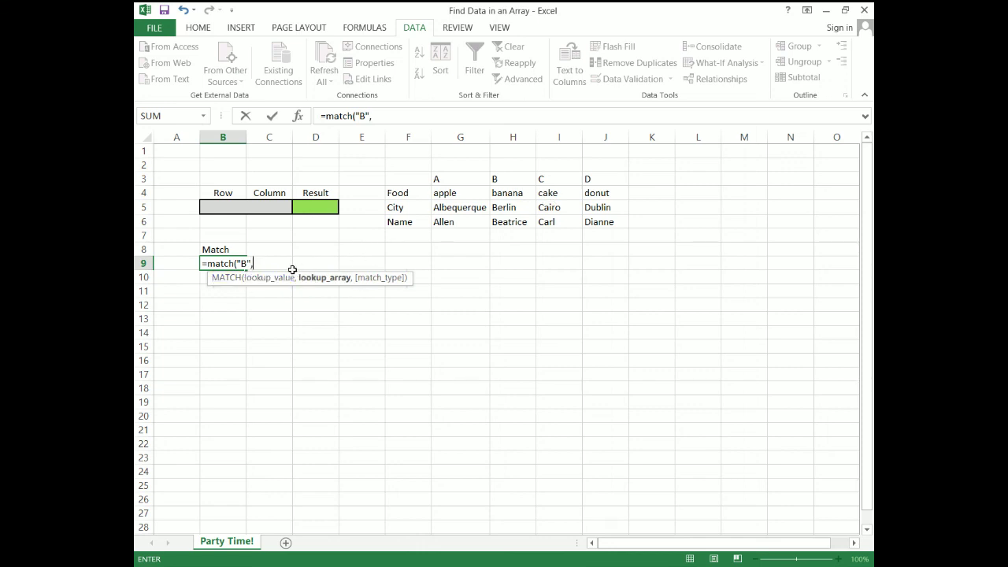
{"action": "left_click_drag", "start_coordinate": [443, 179], "coordinate": [592, 179]}
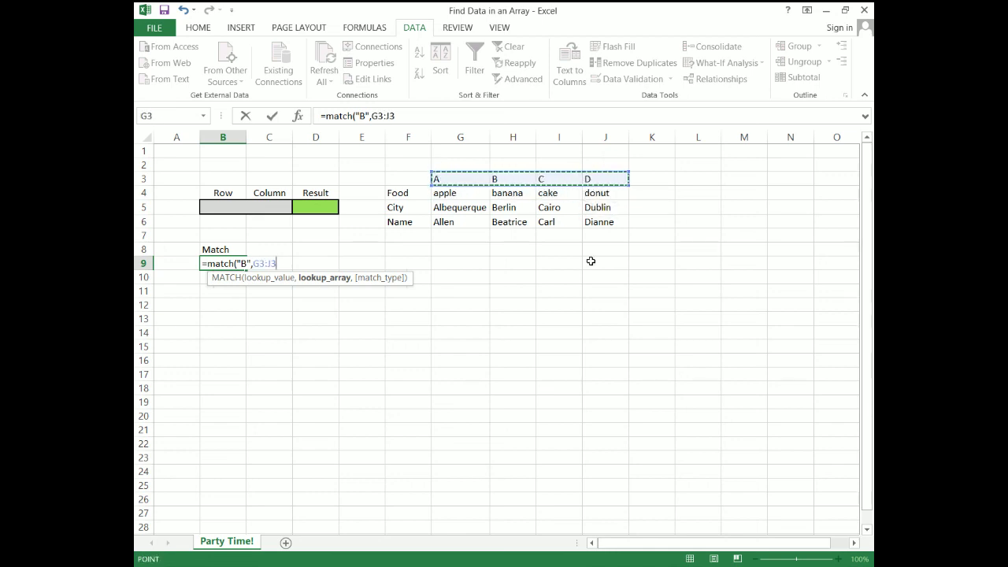
{"action": "type", "text": ","}
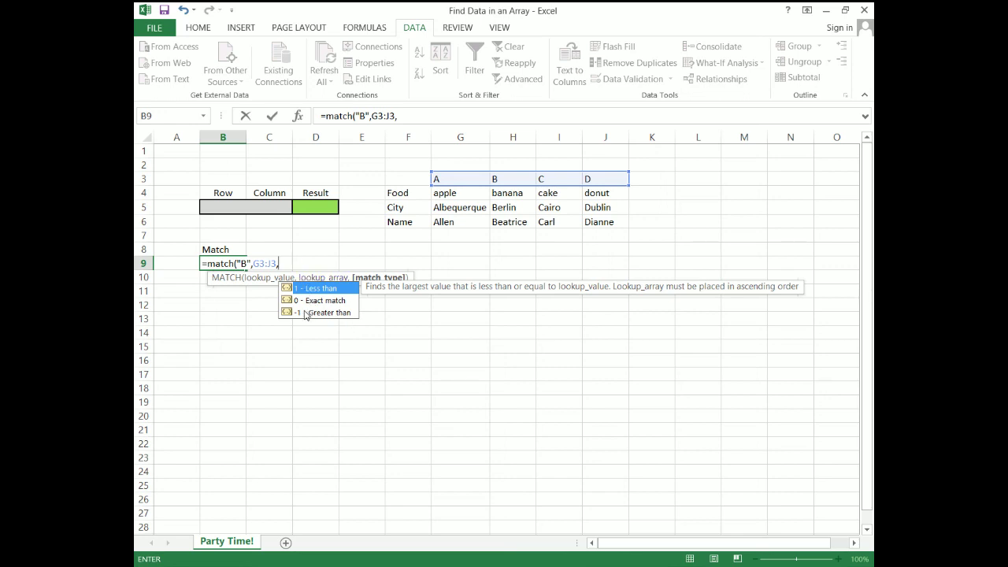
{"action": "key", "text": "BackSpace"}
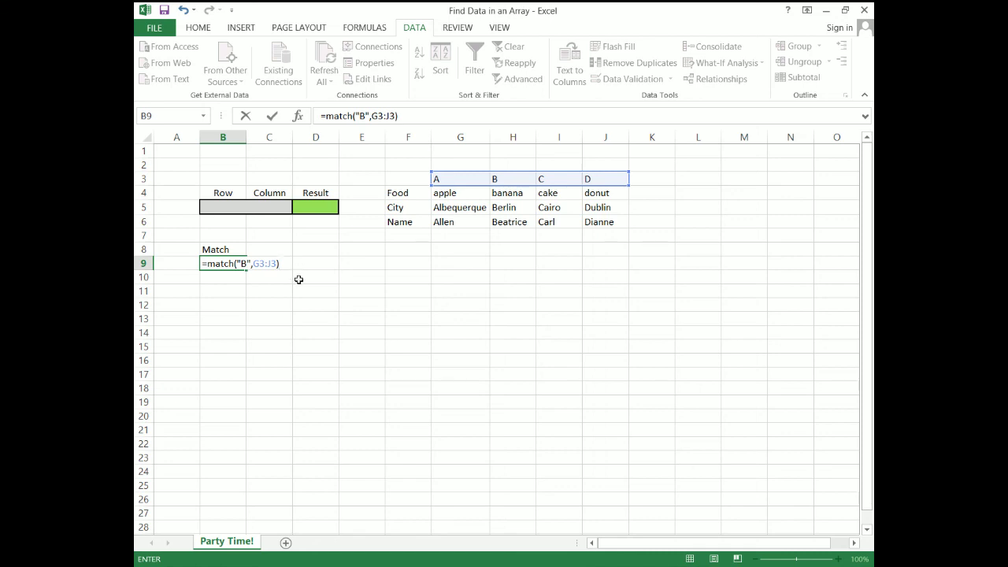
{"action": "key", "text": "Return"}
{"action": "key", "text": "Up"}
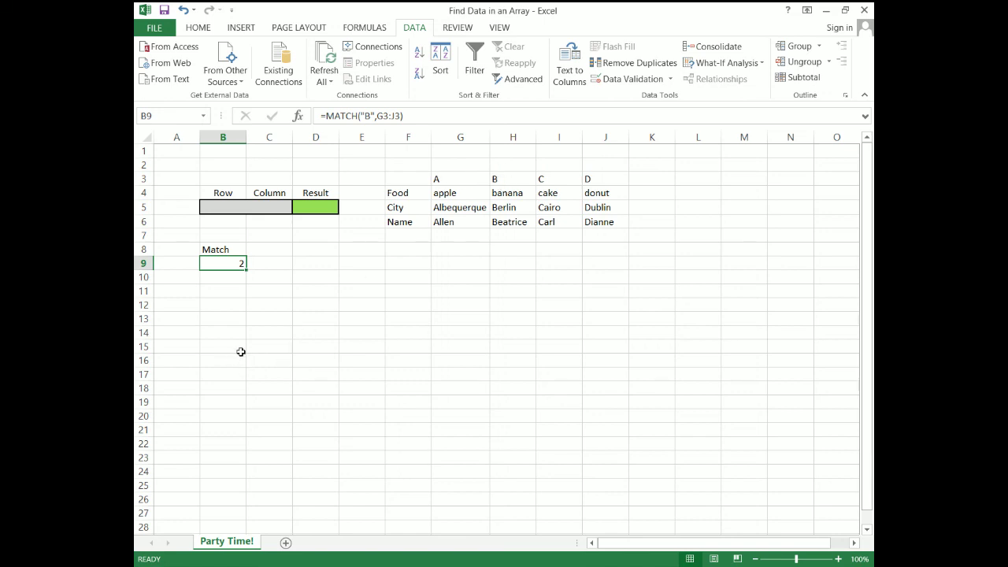
Move the MATCH formula from B9 to C6, beneath the Column input cell.
{"action": "left_click", "coordinate": [224, 276]}
{"action": "left_click", "coordinate": [266, 250]}
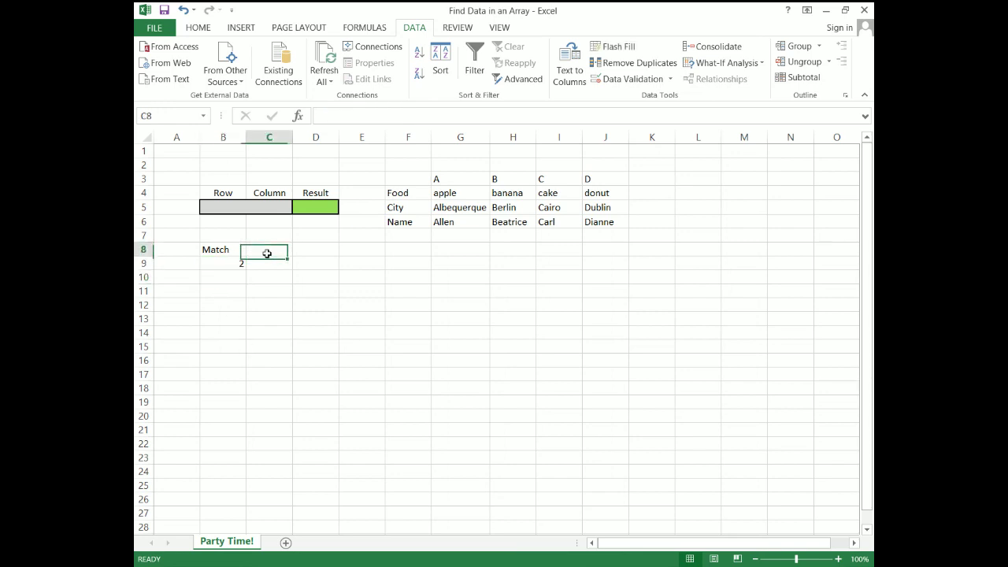
{"action": "left_click", "coordinate": [238, 262]}
{"action": "left_click_drag", "start_coordinate": [225, 269], "coordinate": [276, 224]}
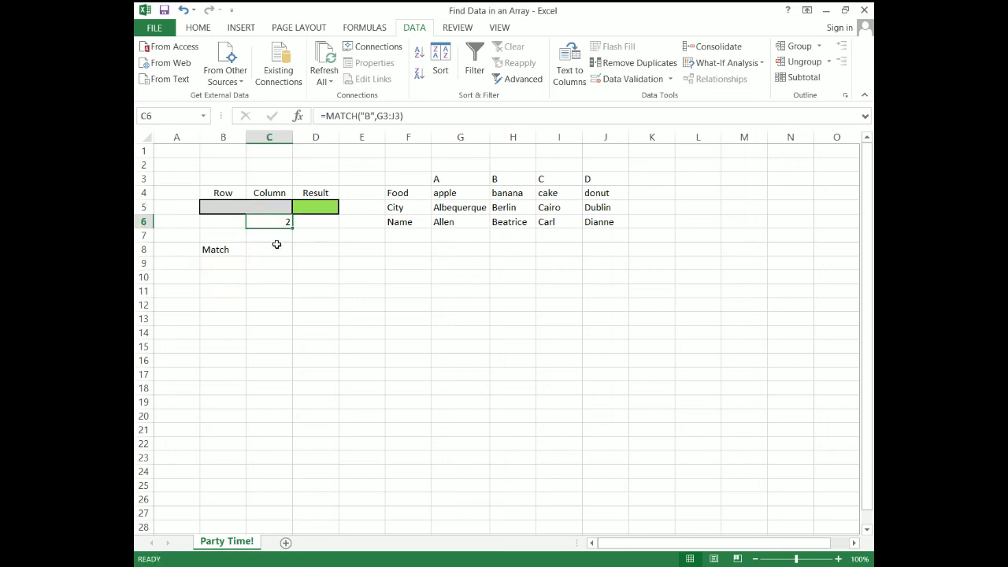
Enter =MATCH("Name",F4:F6) in cell B6 to find the row position of Name.
{"action": "left_click", "coordinate": [219, 221]}
{"action": "type", "text": "="}
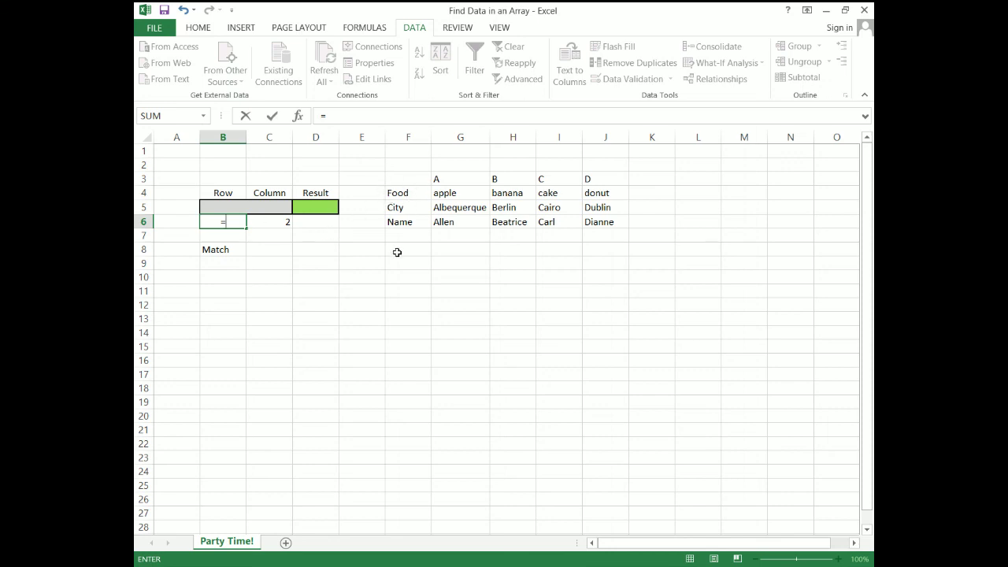
{"action": "type", "text": "matc"}
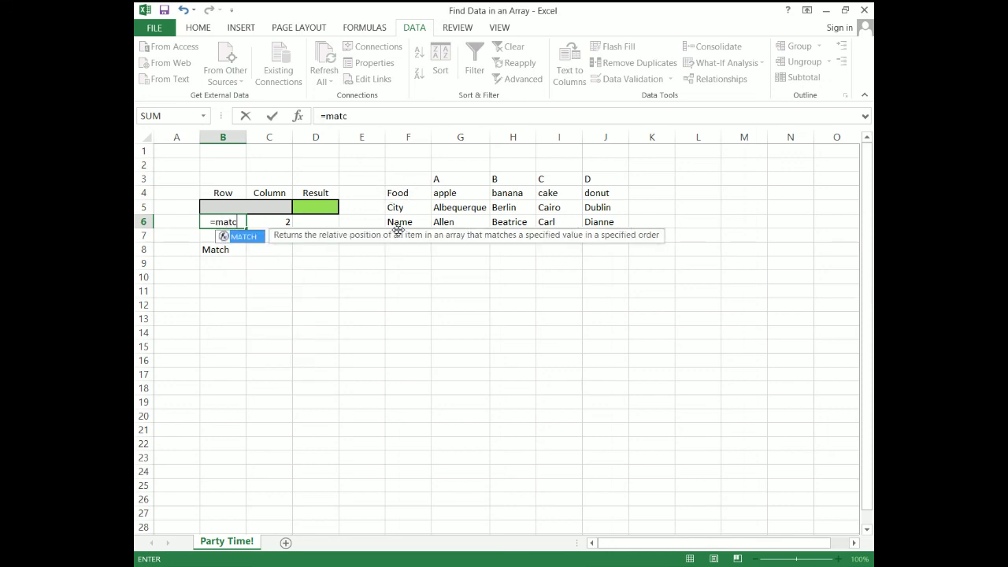
{"action": "type", "text": "h(\"Name\","}
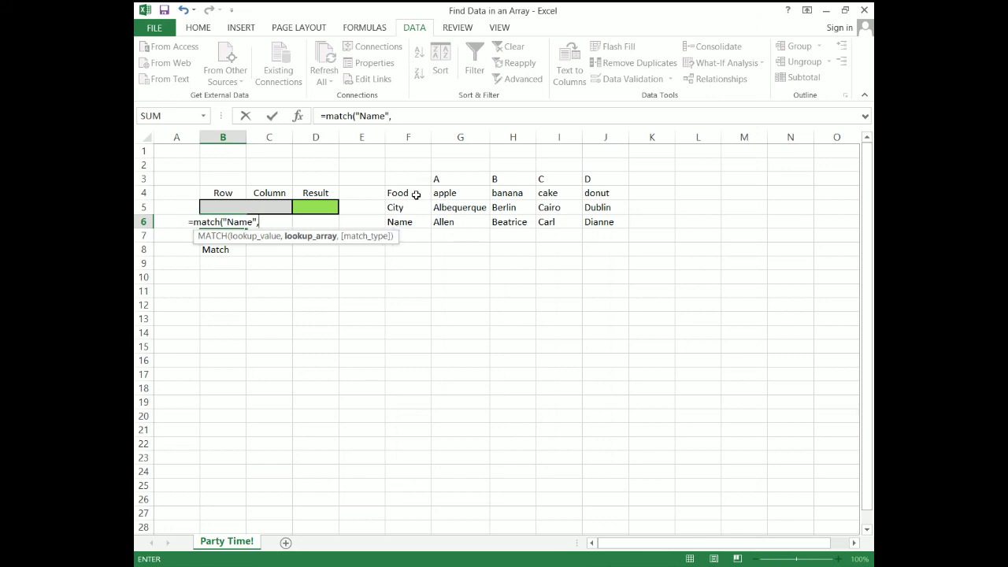
{"action": "left_click_drag", "start_coordinate": [414, 194], "coordinate": [414, 223]}
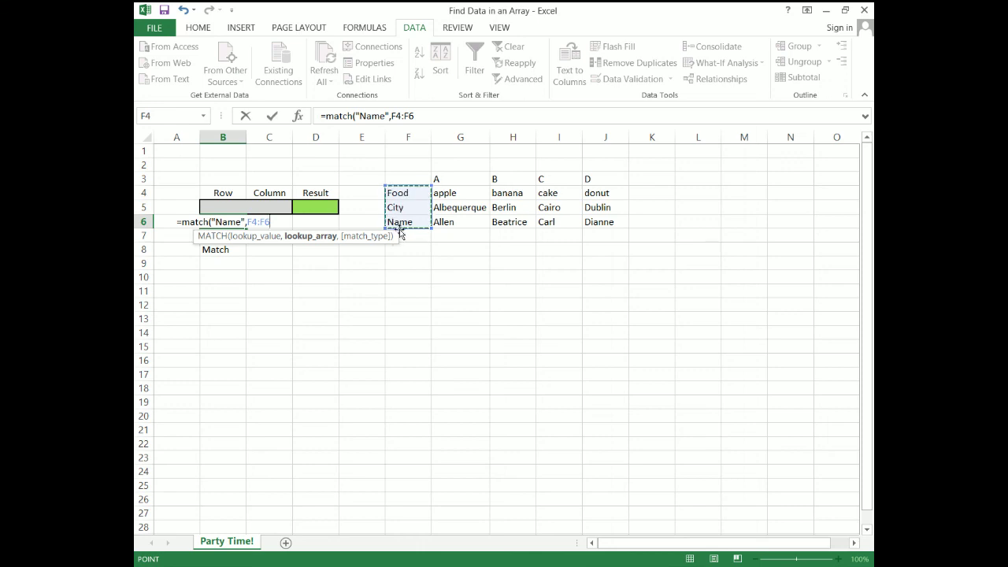
{"action": "type", "text": ")"}
{"action": "key", "text": "Return"}
{"action": "key", "text": "Up"}
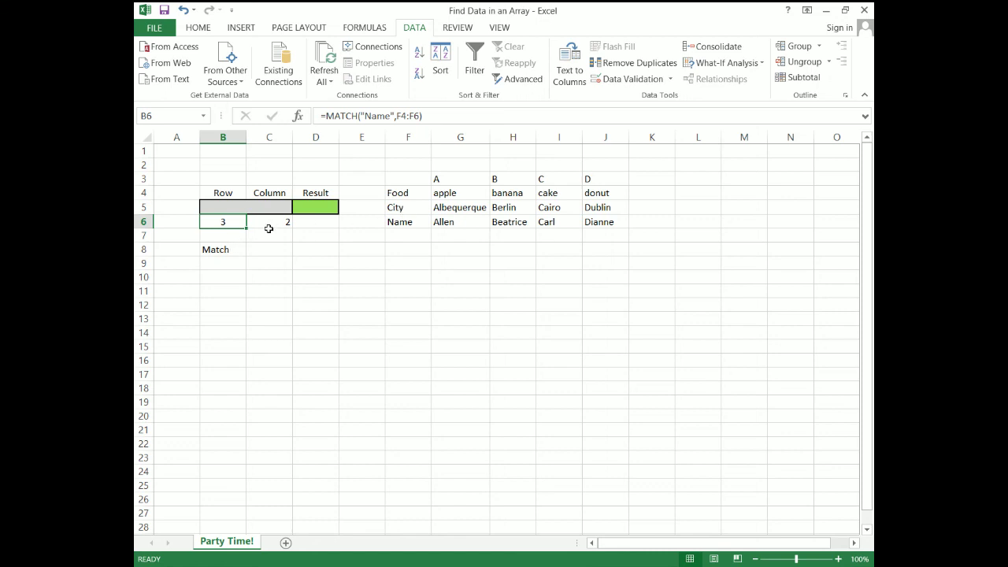
Compare the row and column positions in B6 and C6 with the matching cell in the lookup table.
{"action": "left_click", "coordinate": [239, 277]}
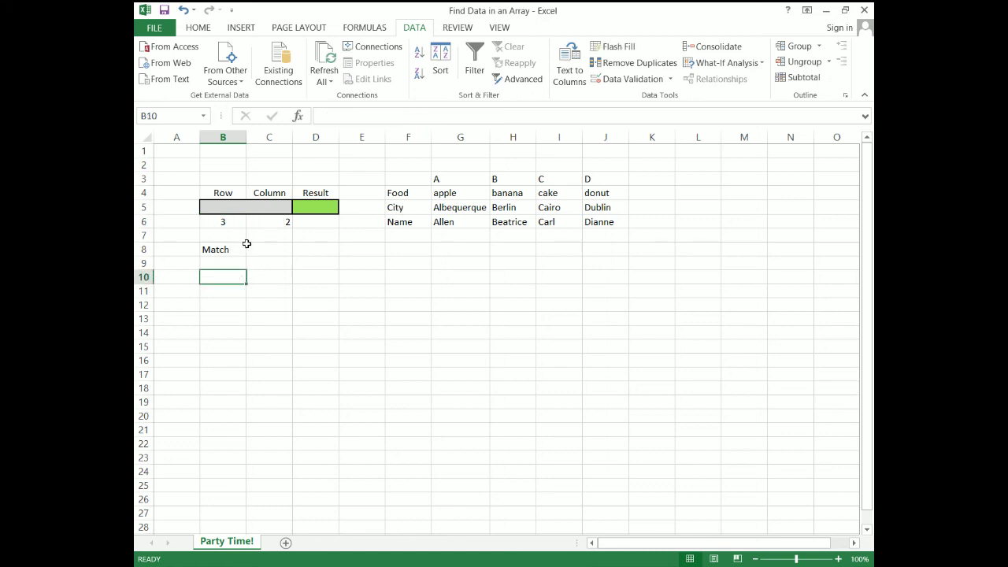
{"action": "left_click", "coordinate": [221, 223]}
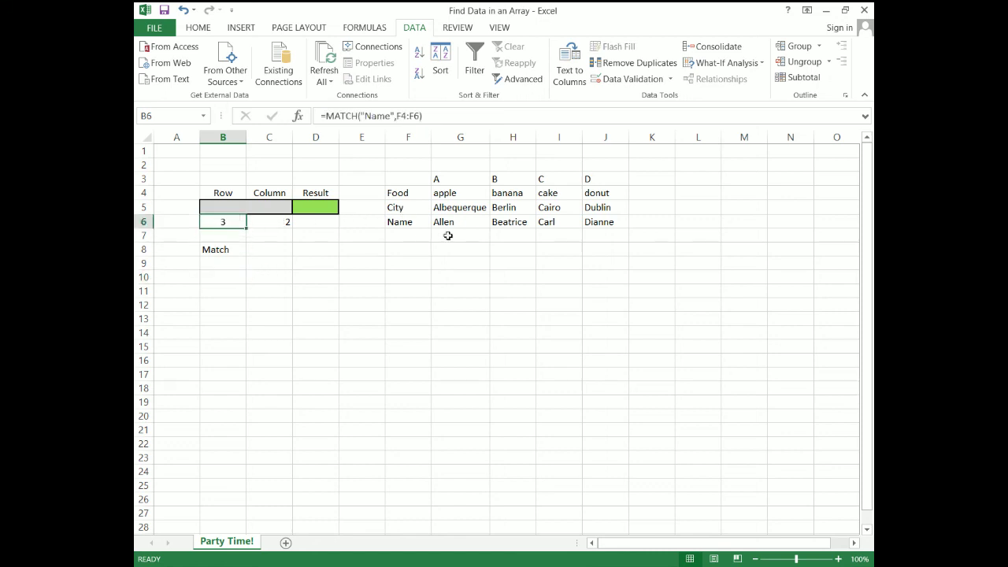
{"action": "left_click", "coordinate": [520, 222]}
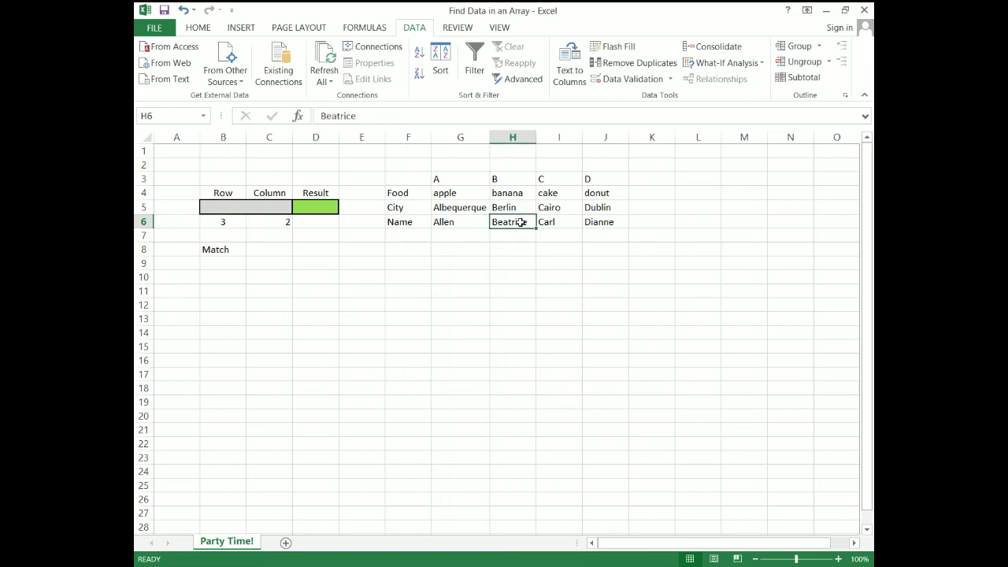
{"action": "left_click", "coordinate": [274, 219]}
{"action": "left_click", "coordinate": [527, 183]}
{"action": "left_click", "coordinate": [514, 224]}
Enter the label Index in cell B11, below the Match section.
{"action": "left_click", "coordinate": [228, 260]}
{"action": "left_click", "coordinate": [228, 293]}
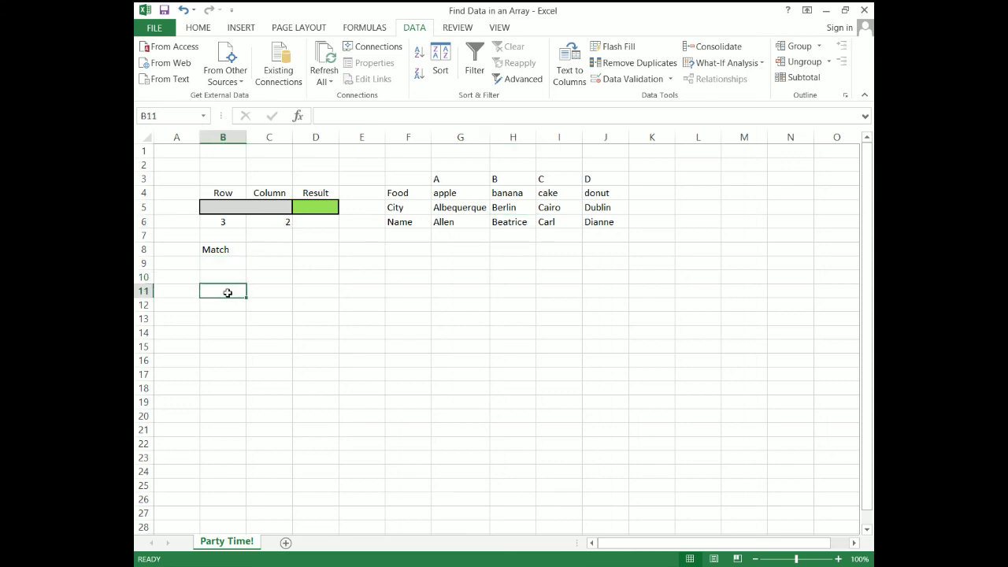
{"action": "type", "text": "Inde"}
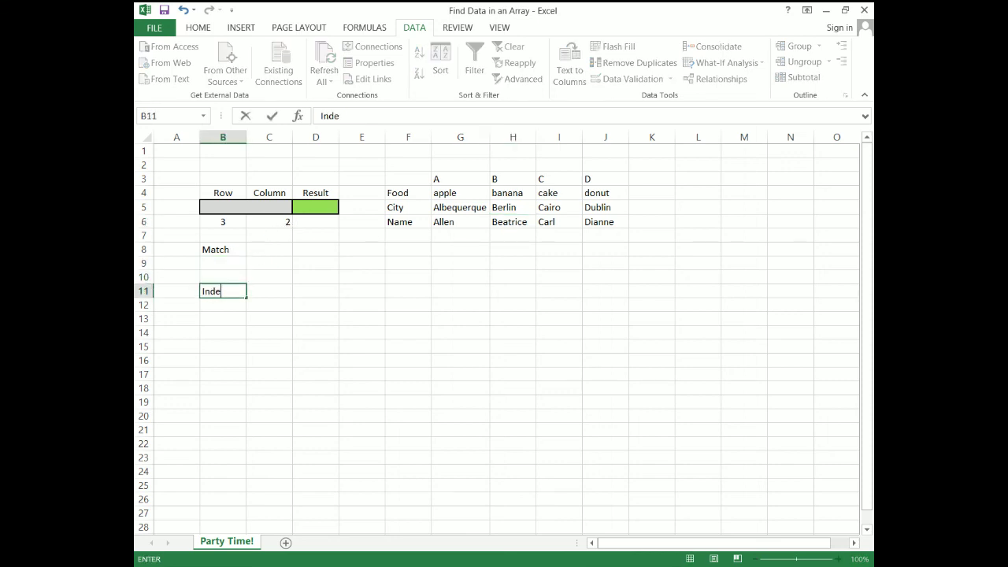
{"action": "type", "text": "x"}
{"action": "key", "text": "Return"}
{"action": "left_click", "coordinate": [227, 292]}
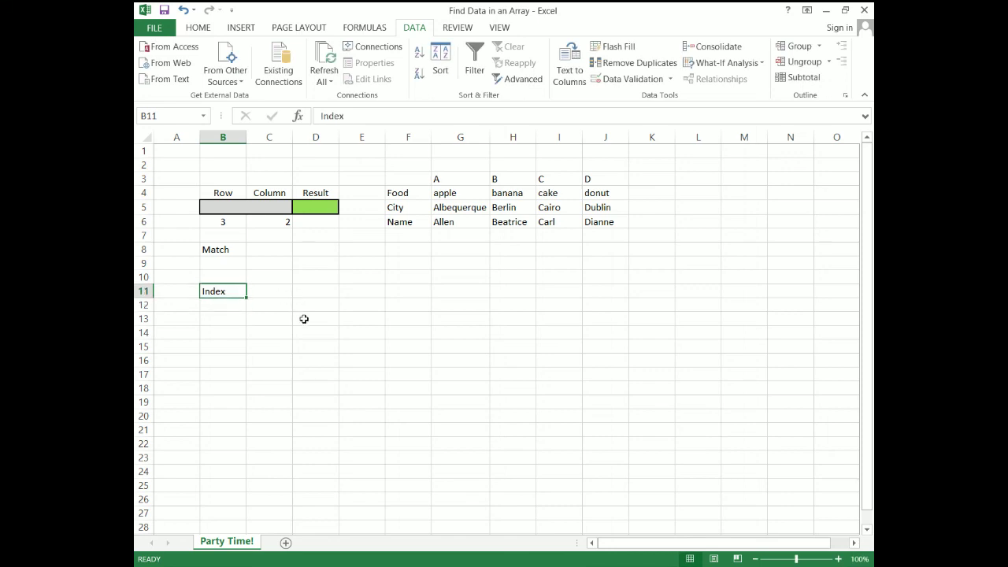
Enter =INDEX(G4:J6,3,2) in cell B12 to return the table value at row 3, column 2.
{"action": "left_click", "coordinate": [229, 306]}
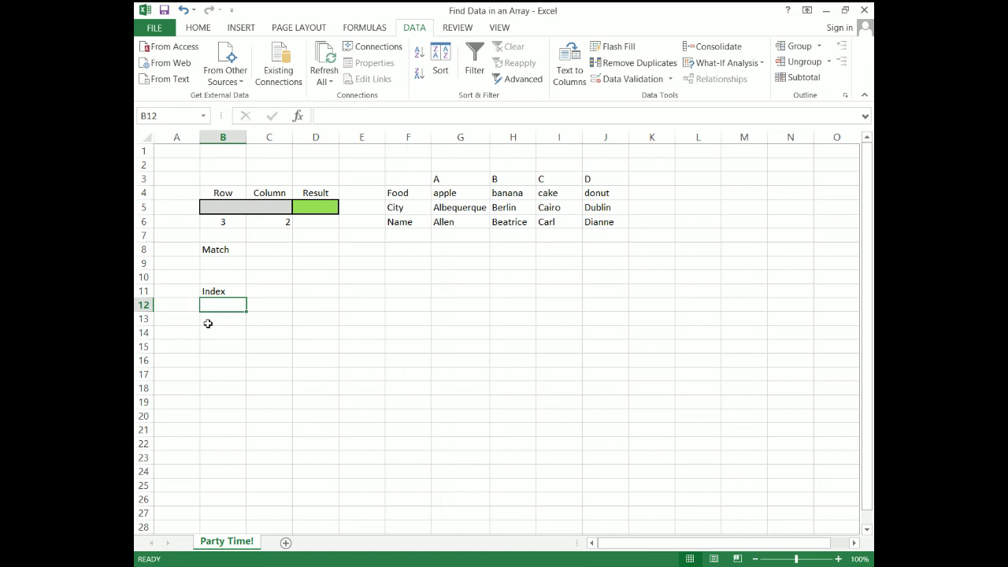
{"action": "type", "text": "="}
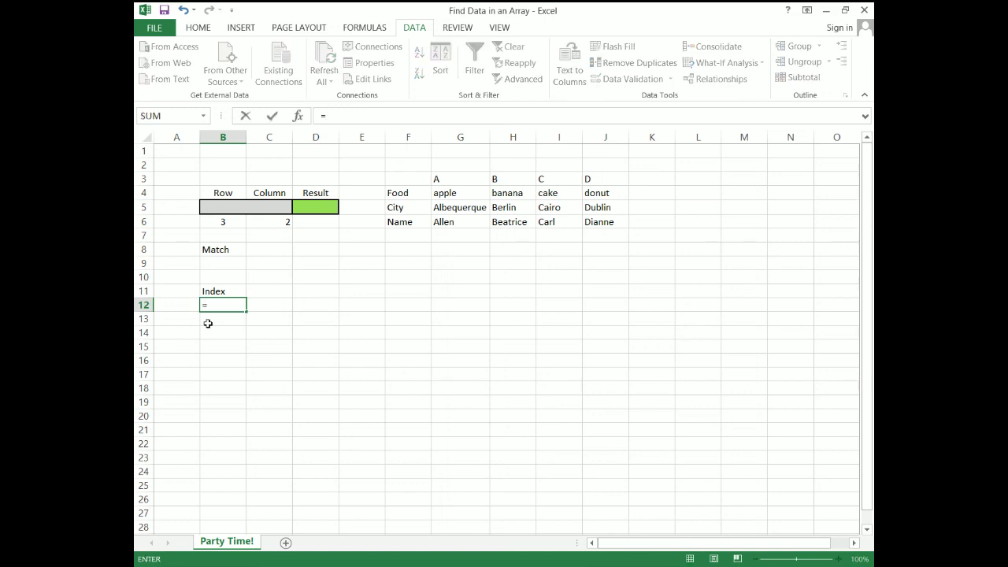
{"action": "type", "text": "in"}
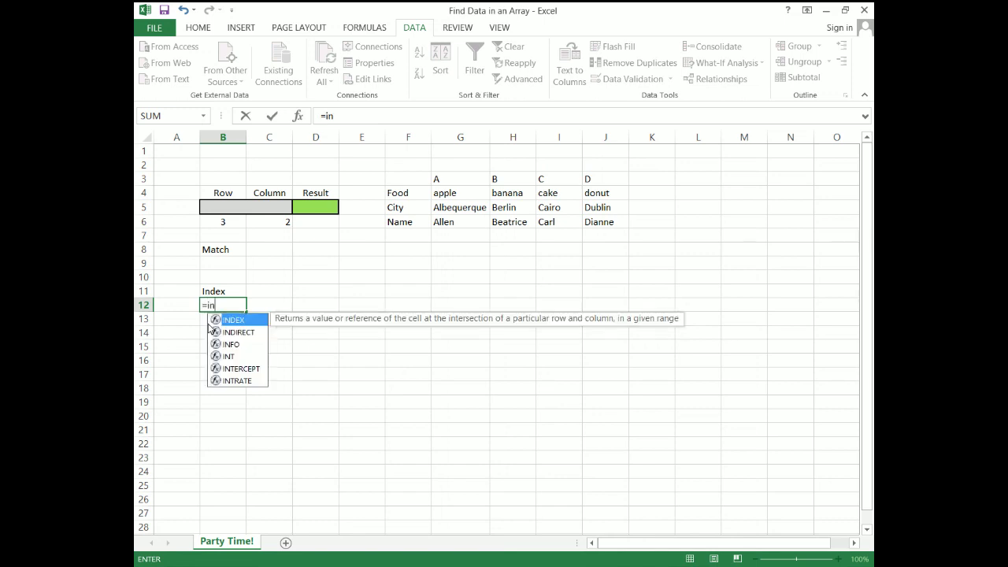
{"action": "type", "text": "dez"}
{"action": "key", "text": "BackSpace"}
{"action": "type", "text": "x"}
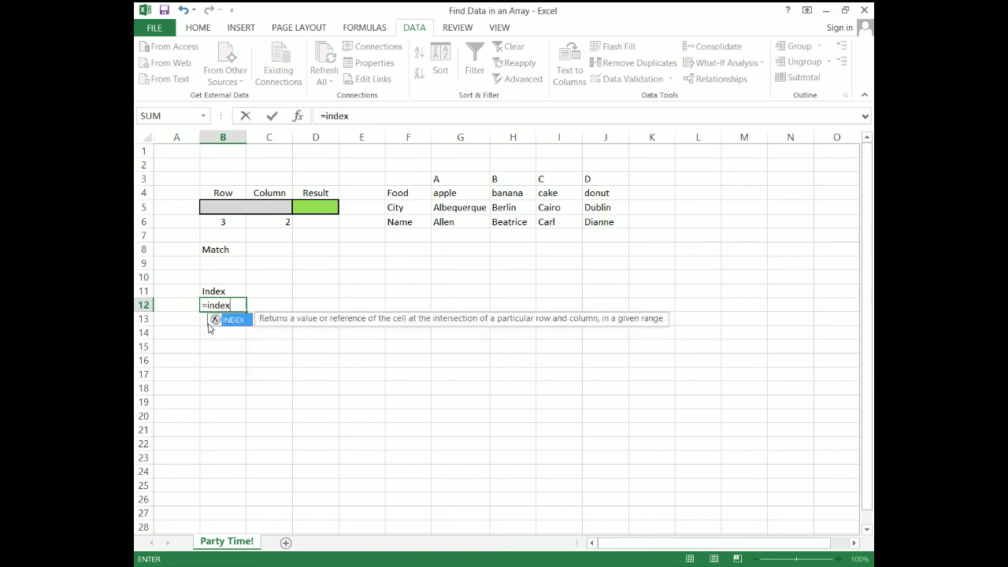
{"action": "type", "text": "("}
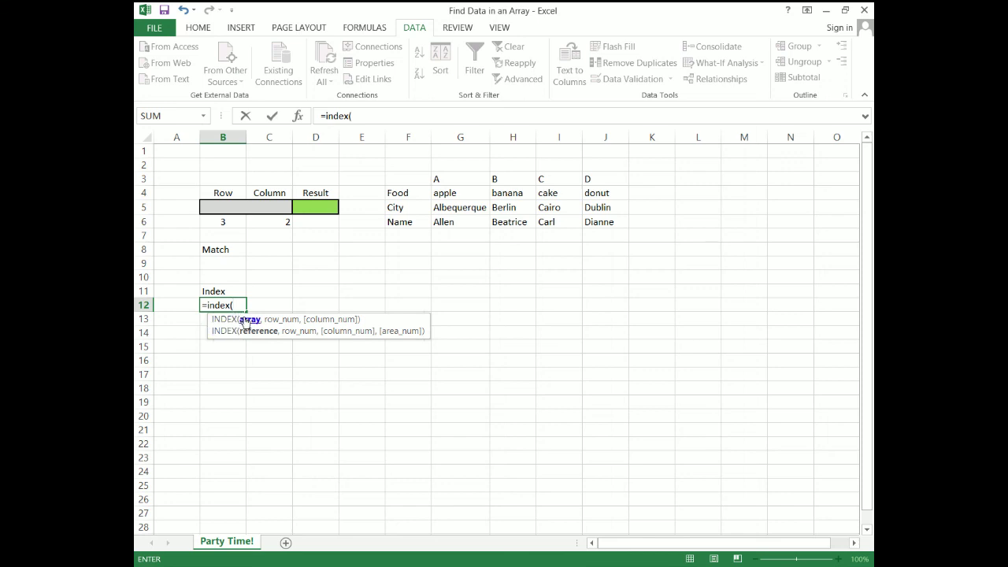
{"action": "left_click_drag", "start_coordinate": [471, 192], "coordinate": [591, 223]}
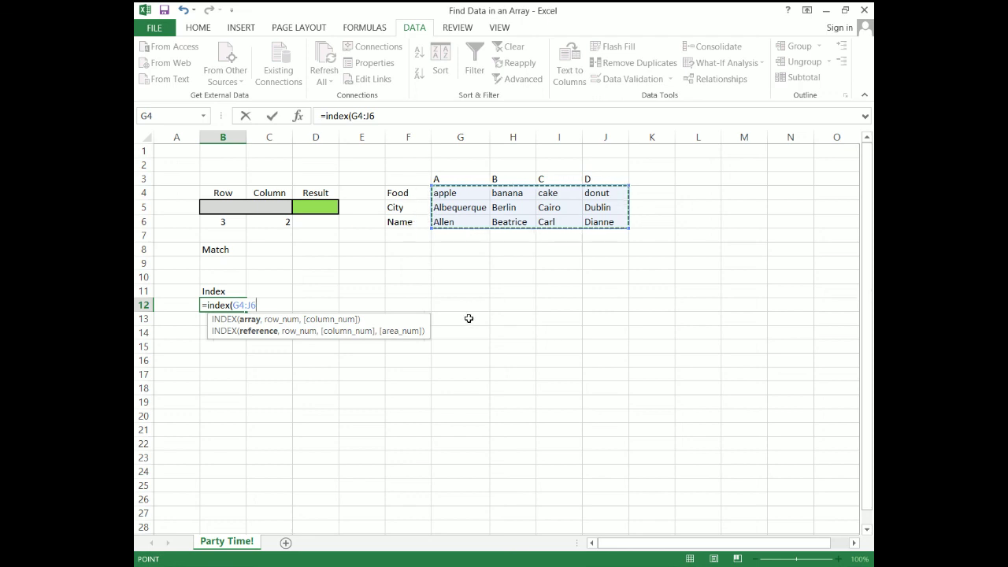
{"action": "type", "text": ","}
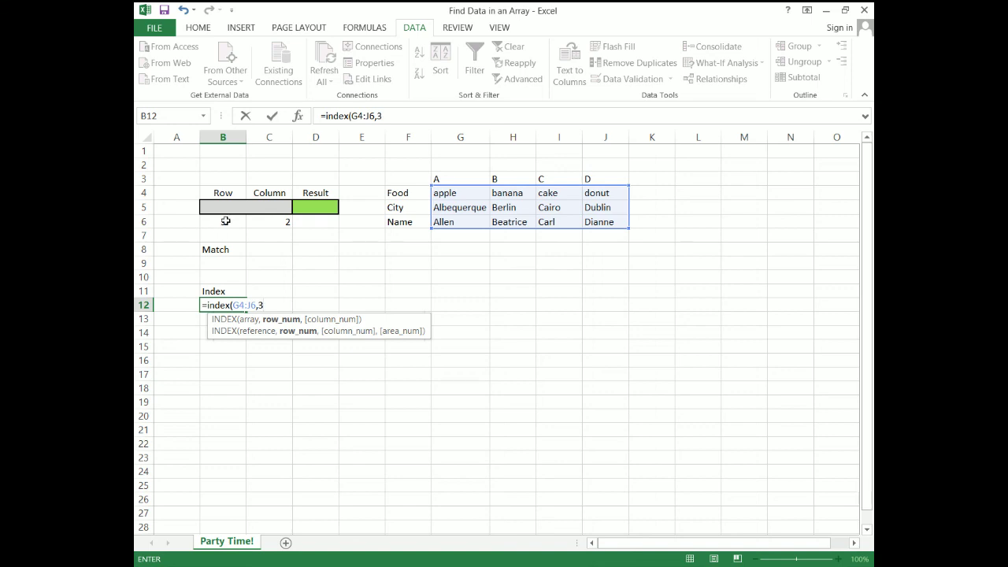
{"action": "type", "text": "3,2"}
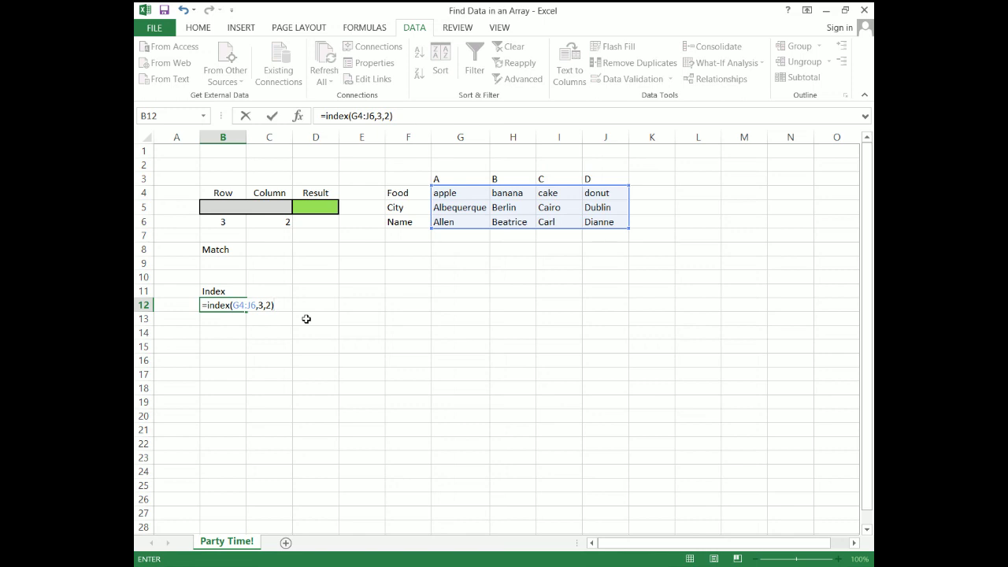
{"action": "key", "text": "Return"}
{"action": "key", "text": "Up"}
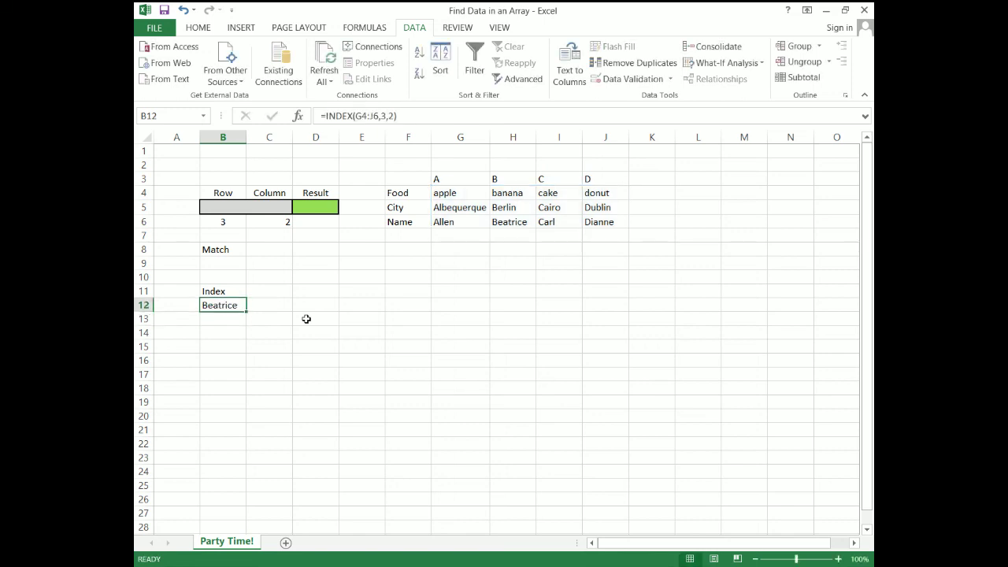
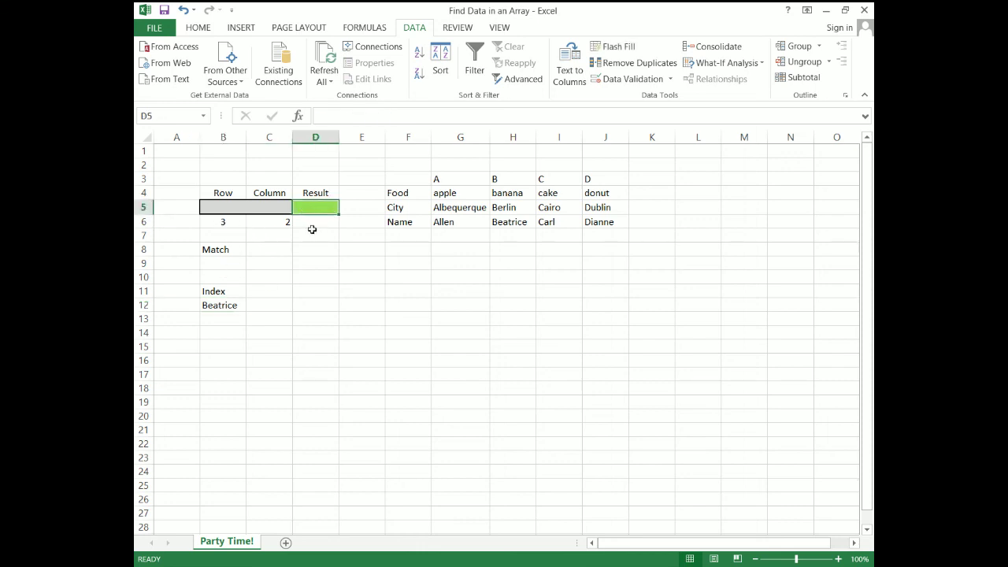
Enter =INDEX(G4:J6,MATCH("Name",F4:F6),MATCH("B",G3:J3)) in the green Result cell D5.
{"action": "type", "text": "=index("}
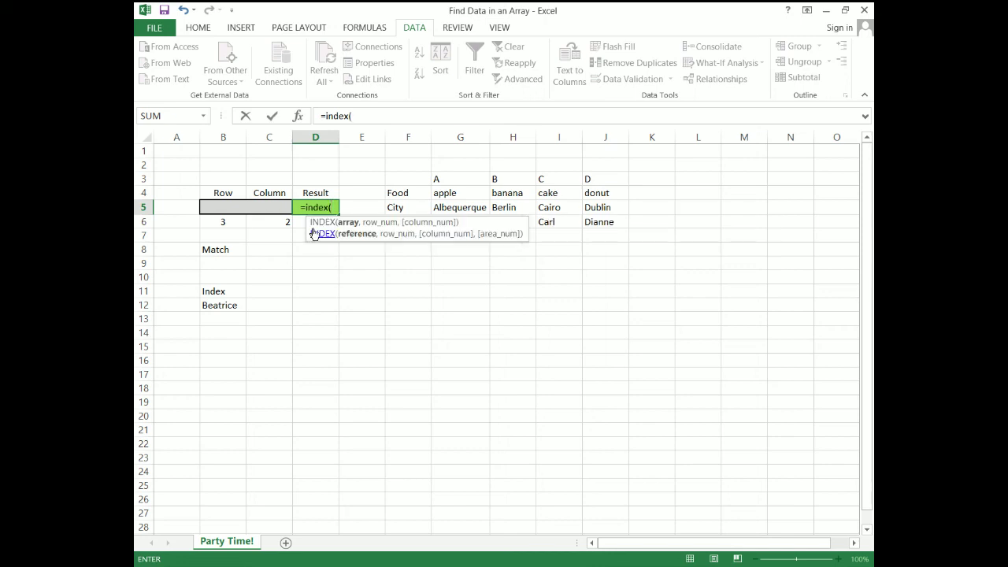
{"action": "left_click_drag", "start_coordinate": [460, 196], "coordinate": [589, 223]}
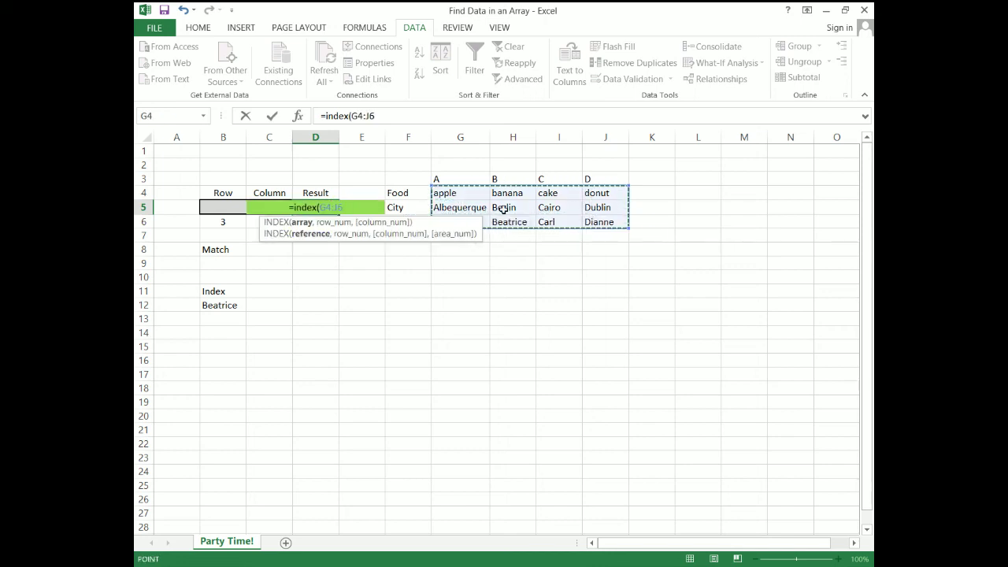
{"action": "type", "text": ","}
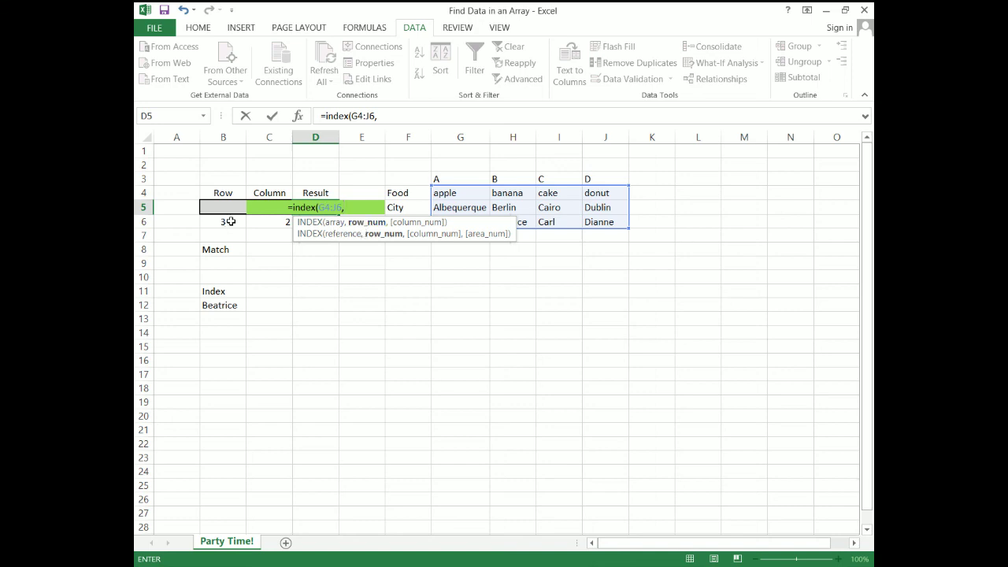
{"action": "type", "text": "match"}
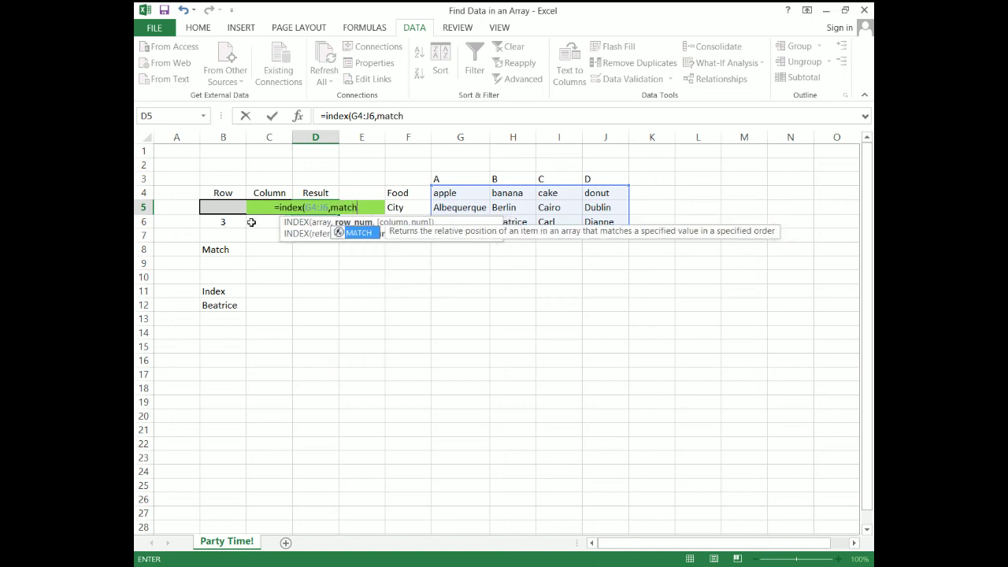
{"action": "type", "text": "(\""}
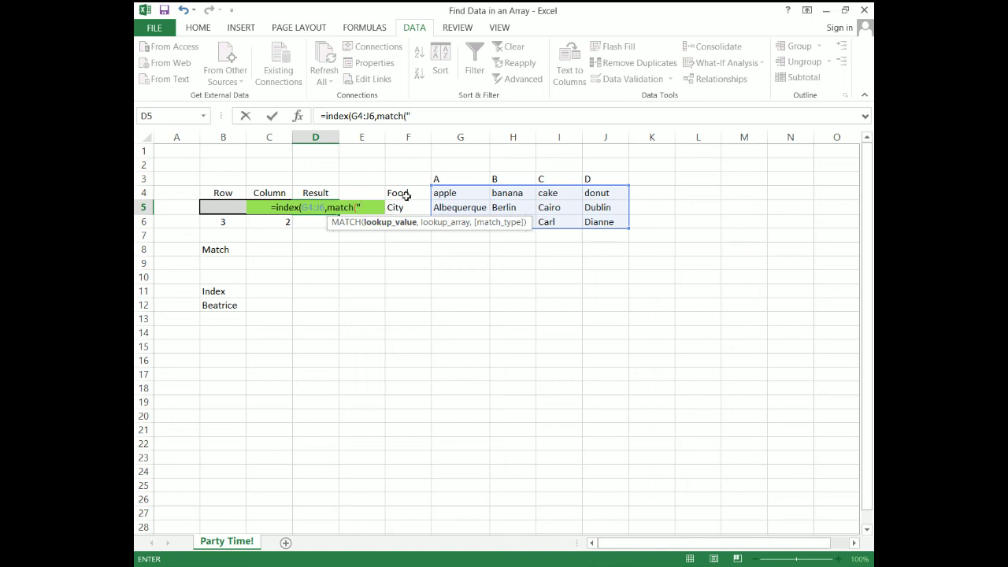
{"action": "type", "text": "Name\","}
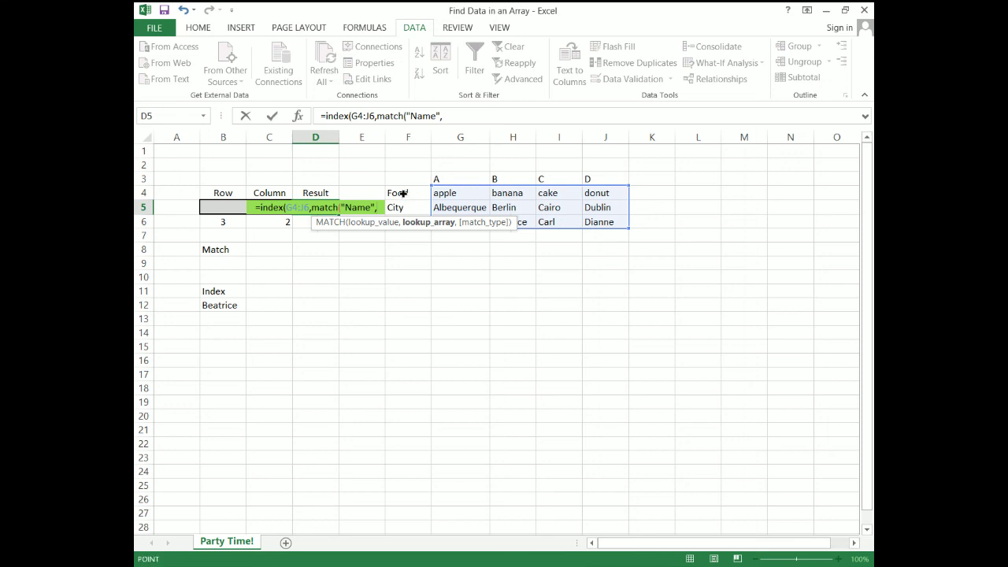
{"action": "left_click_drag", "start_coordinate": [406, 195], "coordinate": [405, 222]}
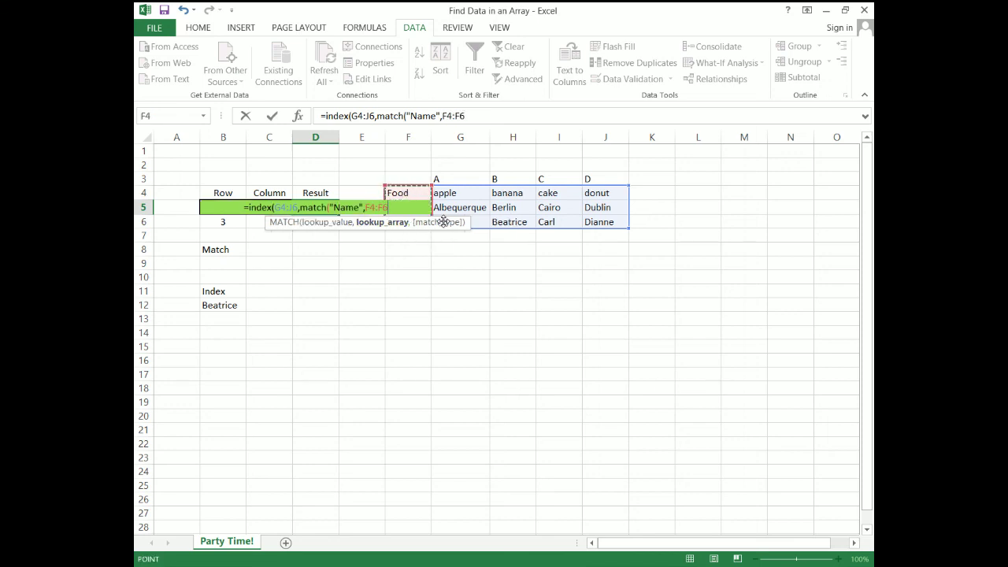
{"action": "type", "text": "),match("}
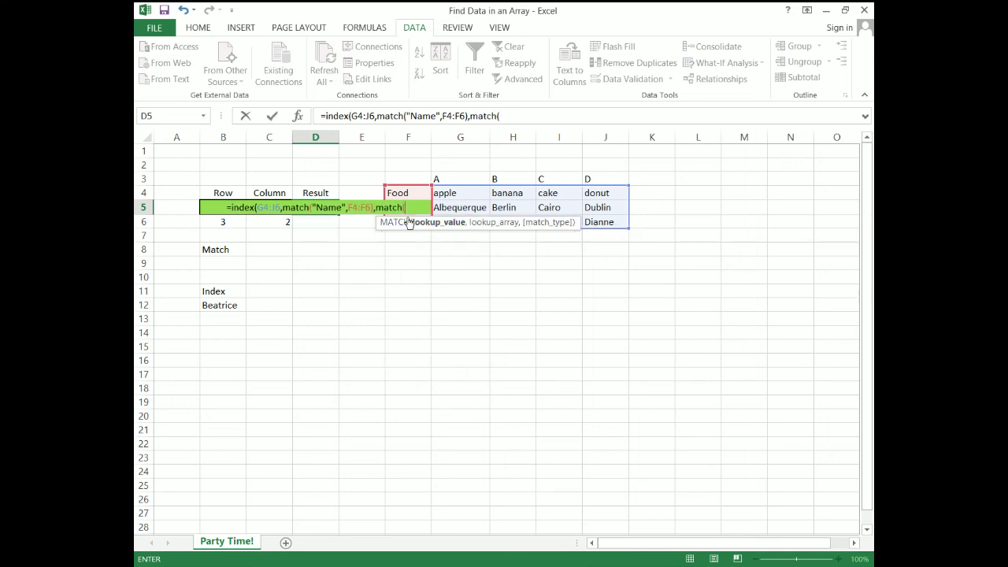
{"action": "type", "text": "\"B"}
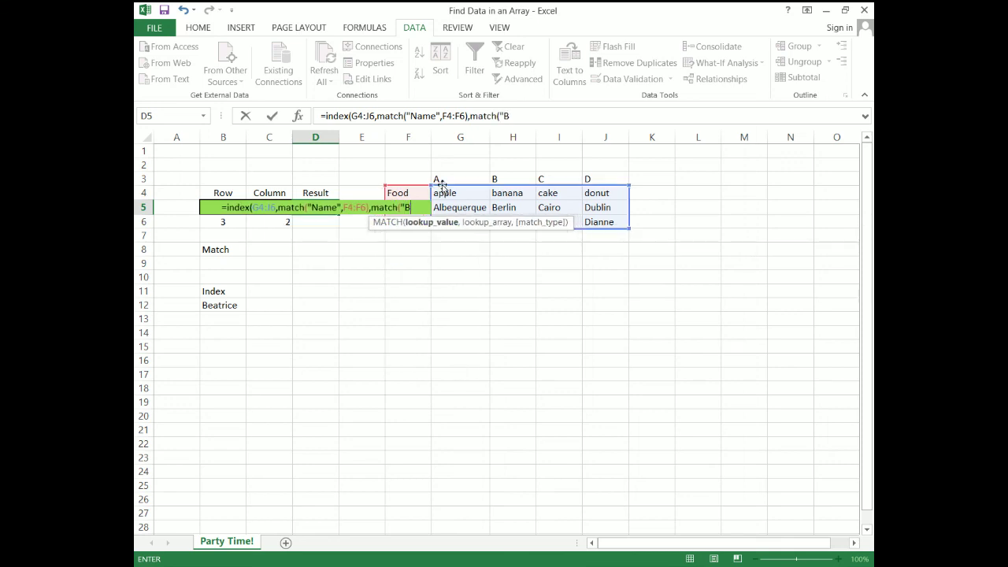
{"action": "type", "text": "\","}
{"action": "left_click_drag", "start_coordinate": [452, 176], "coordinate": [591, 175]}
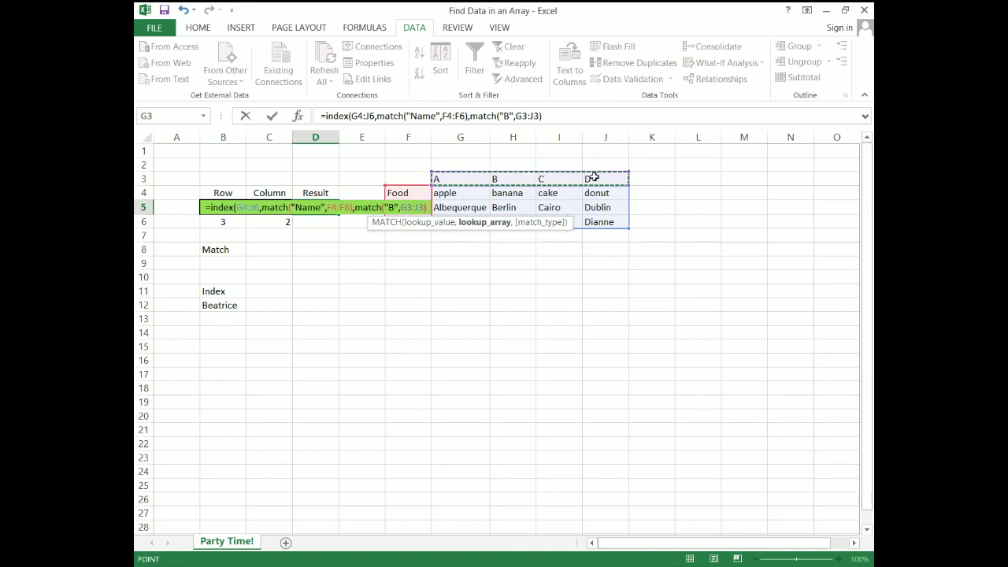
{"action": "type", "text": "))"}
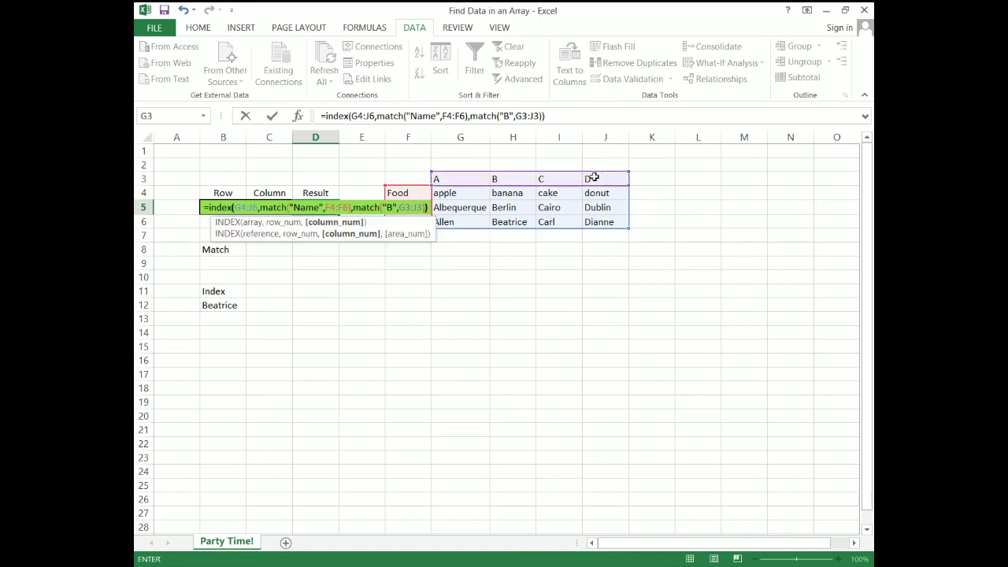
{"action": "key", "text": "Return"}
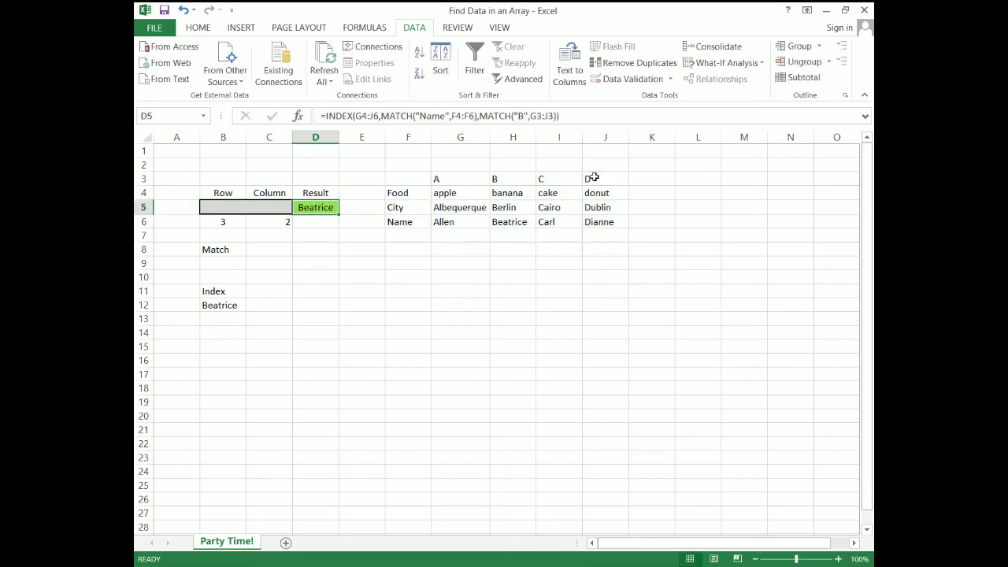
Replace the hard-coded "Name" and "B" in D5's formula with references to input cells B5 and C5.
{"action": "key", "text": "F2"}
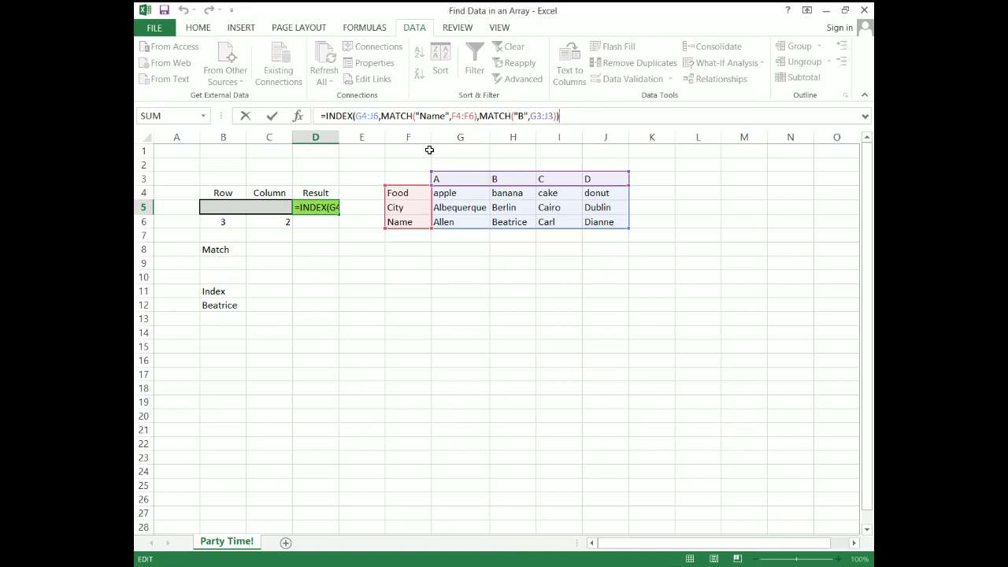
{"action": "key", "text": "ctrl+Return"}
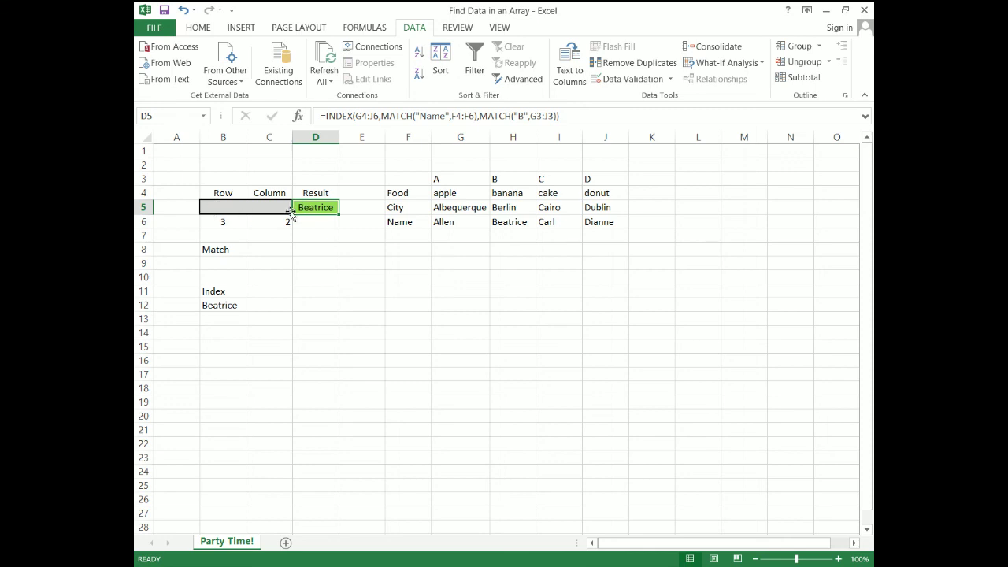
{"action": "left_click_drag", "start_coordinate": [415, 116], "coordinate": [450, 116]}
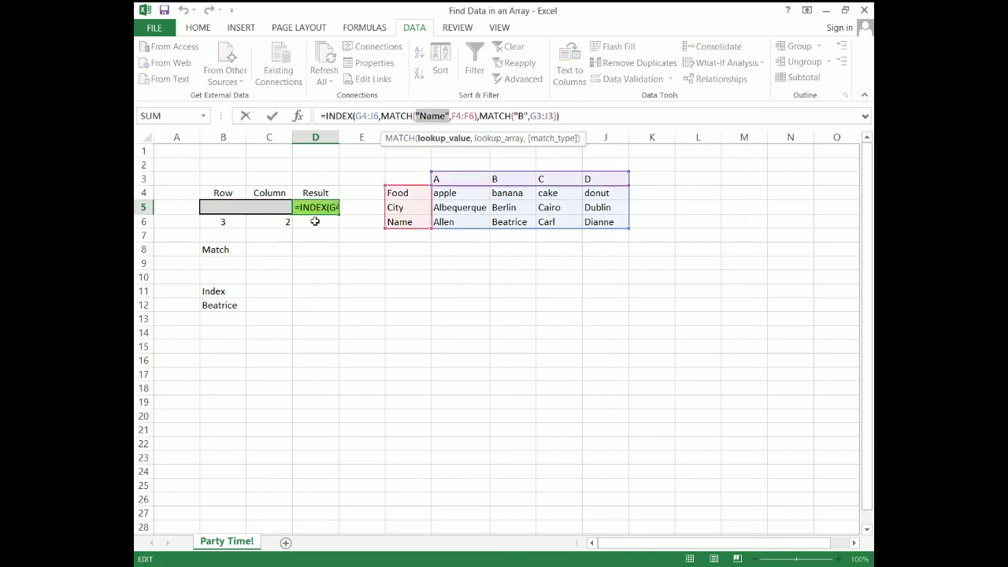
{"action": "left_click", "coordinate": [230, 204]}
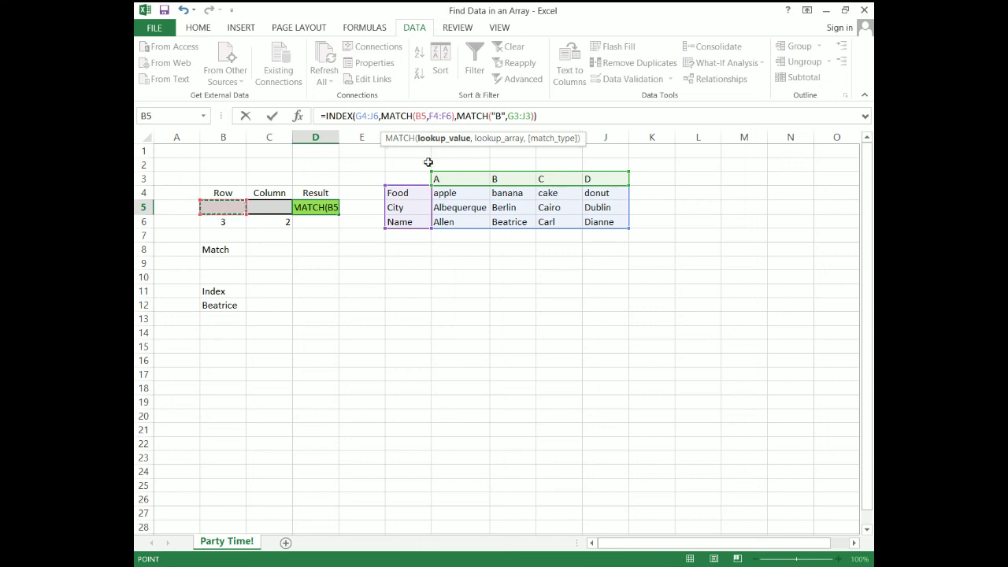
{"action": "left_click_drag", "start_coordinate": [491, 116], "coordinate": [506, 116]}
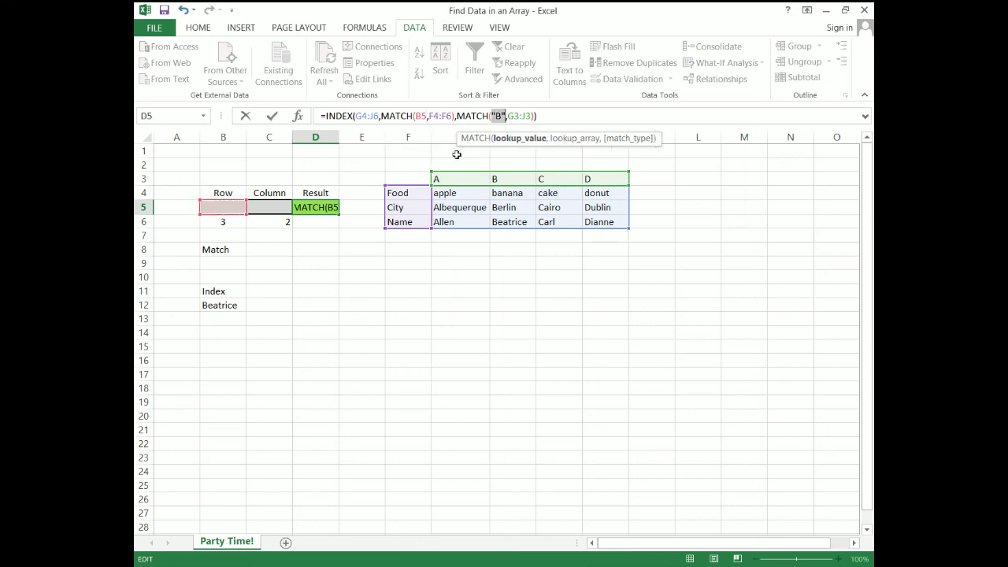
{"action": "left_click", "coordinate": [276, 206]}
{"action": "key", "text": "Return"}
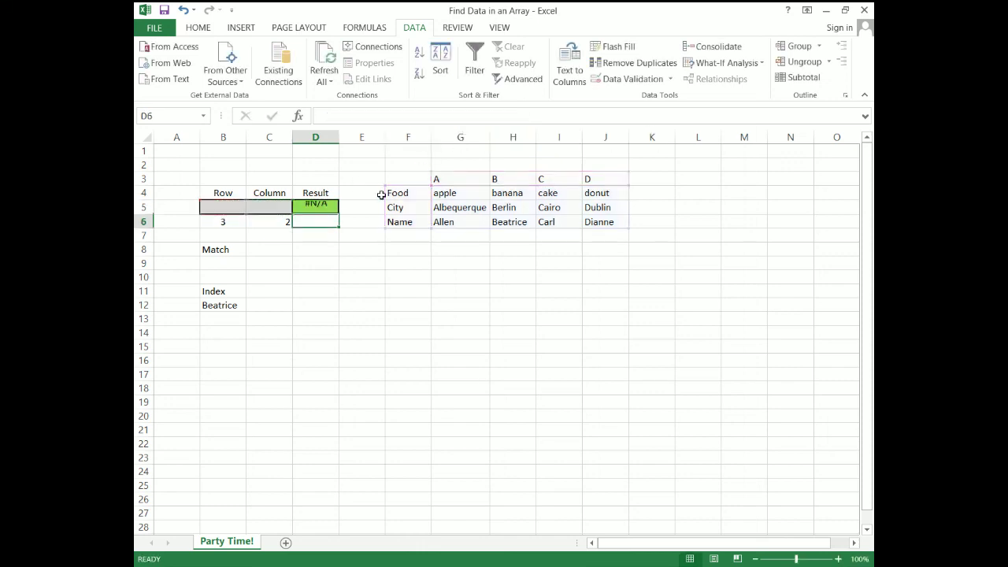
Enter Name in the Row input cell B5 and B in the Column input cell C5.
{"action": "key", "text": "Up"}
{"action": "key", "text": "Left"}
{"action": "key", "text": "Left"}
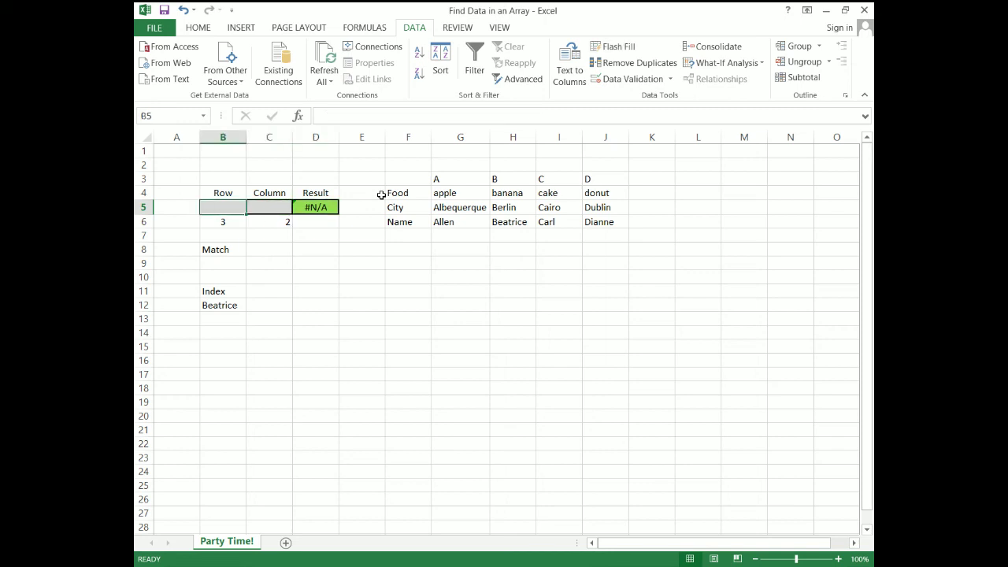
{"action": "type", "text": "Name"}
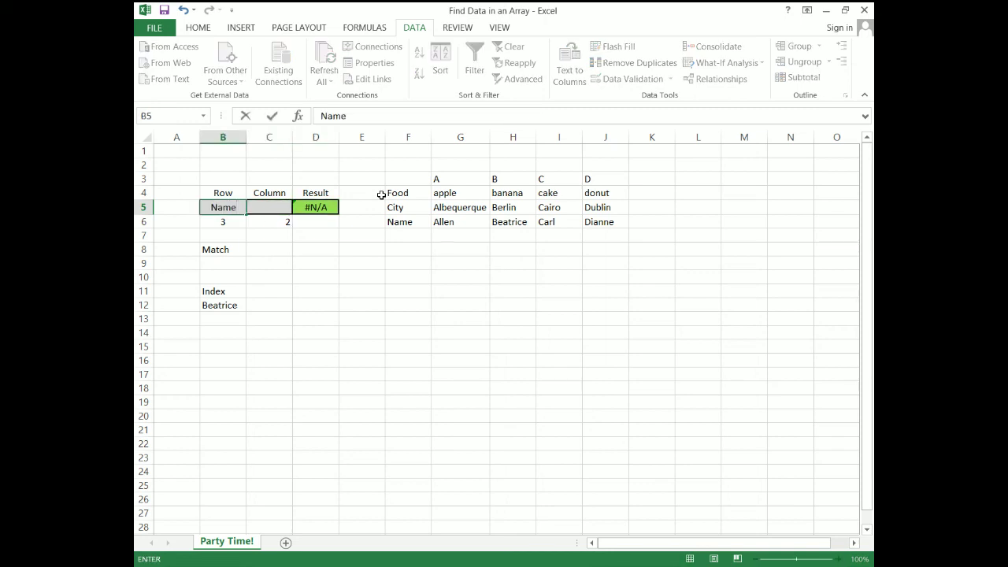
{"action": "key", "text": "Tab"}
{"action": "type", "text": "B"}
{"action": "key", "text": "Return"}
{"action": "key", "text": "Up"}
{"action": "key", "text": "Right"}
{"action": "key", "text": "Right"}
{"action": "key", "text": "Down"}
{"action": "key", "text": "Left"}
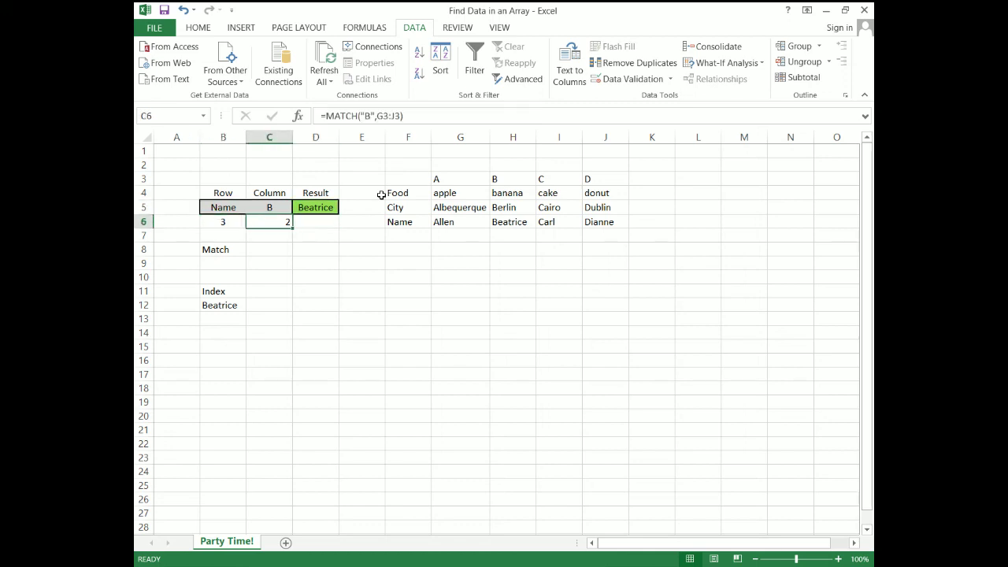
{"action": "key", "text": "Up"}
{"action": "key", "text": "Right"}
{"action": "key", "text": "Left"}
{"action": "key", "text": "Left"}
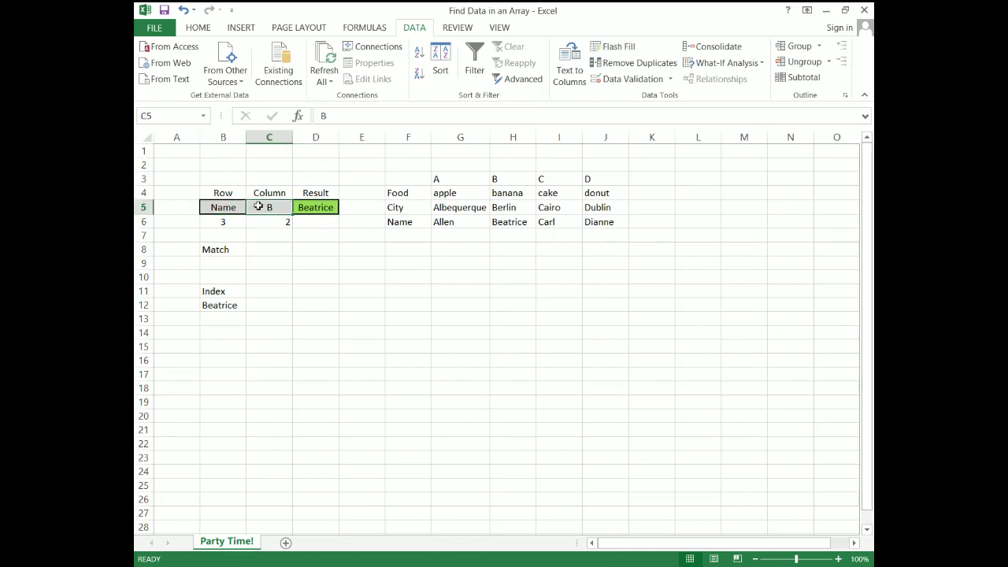
Enter C in the Column input cell C5 to test the lookup formula.
{"action": "left_click", "coordinate": [323, 210]}
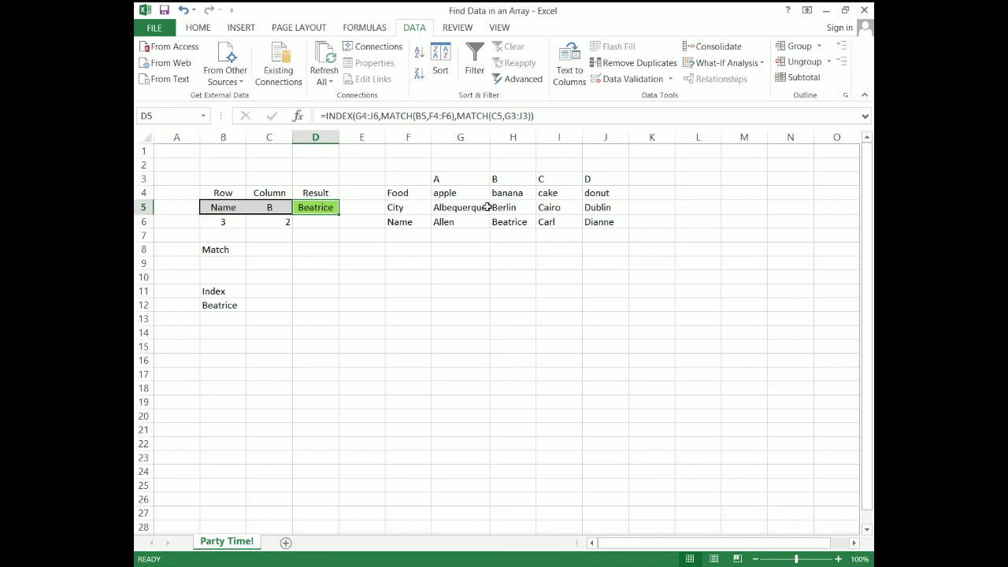
{"action": "left_click", "coordinate": [273, 207]}
{"action": "type", "text": "C"}
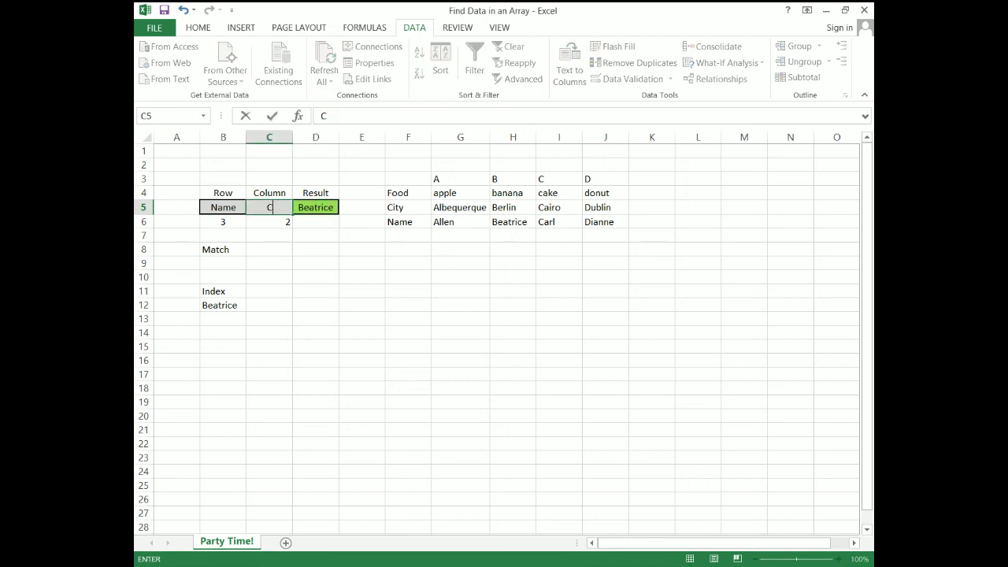
{"action": "key", "text": "Return"}
{"action": "key", "text": "Up"}
{"action": "key", "text": "Right"}
{"action": "key", "text": "Left"}
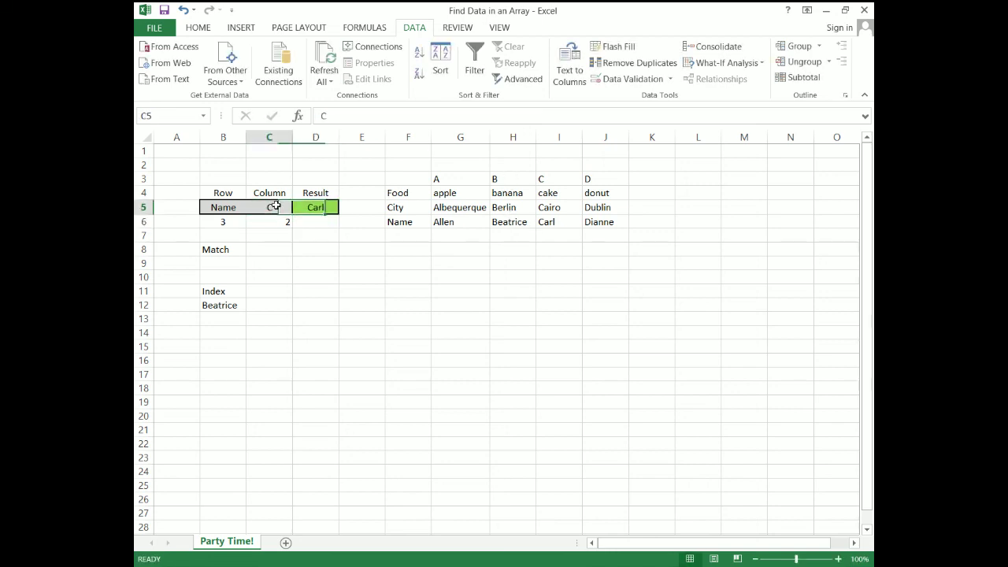
Enter City in the Row input cell B5 to test the lookup with another row.
{"action": "key", "text": "Left"}
{"action": "type", "text": "City"}
{"action": "key", "text": "Return"}
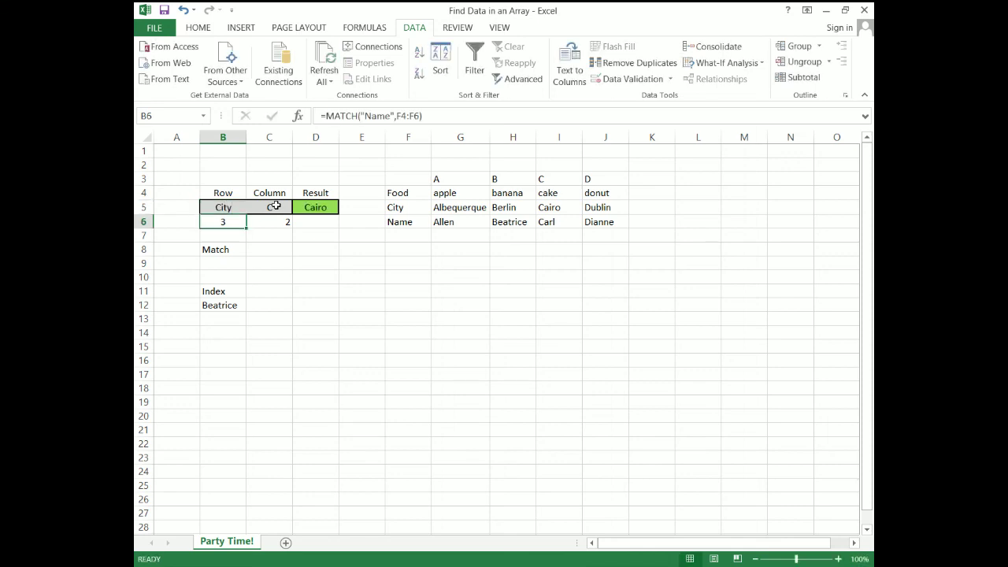
{"action": "key", "text": "Up"}
{"action": "key", "text": "Right"}
{"action": "key", "text": "Right"}
{"action": "left_click", "coordinate": [273, 207]}
{"action": "left_click", "coordinate": [223, 206]}
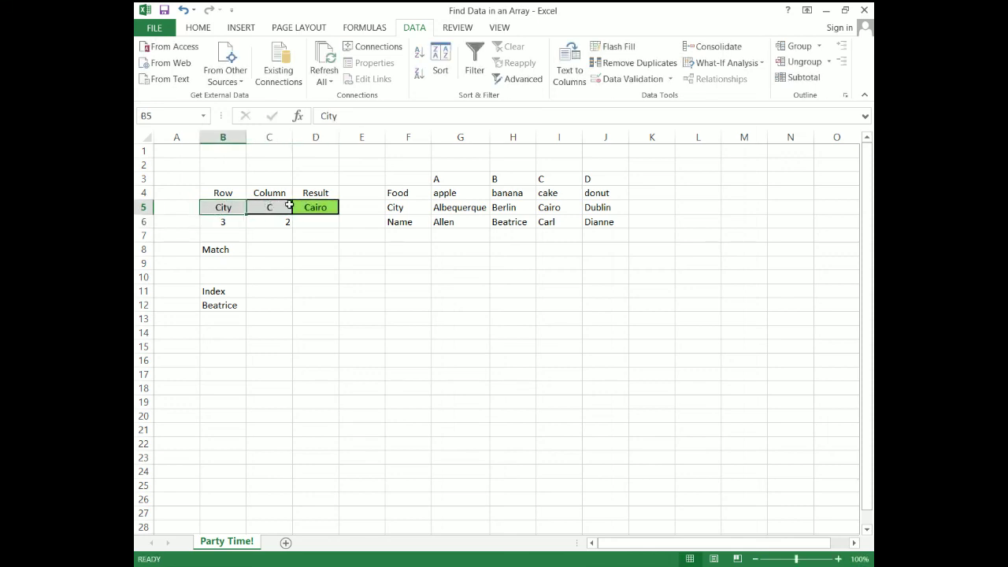
Change the Row input cell B5 to the misspelled text Citee to test an invalid entry.
{"action": "double_click", "coordinate": [235, 207]}
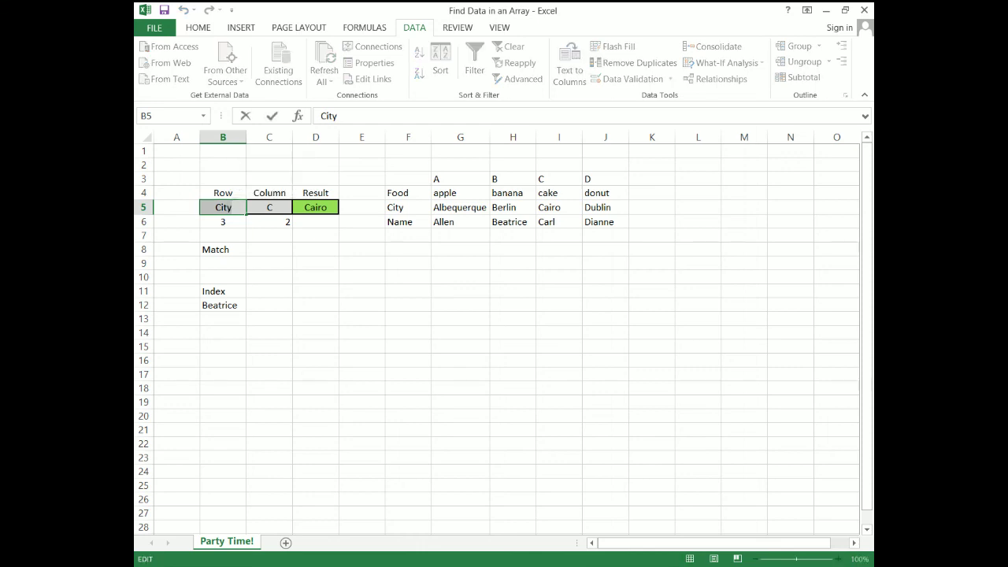
{"action": "key", "text": "BackSpace"}
{"action": "key", "text": "BackSpace"}
{"action": "key", "text": "BackSpace"}
{"action": "type", "text": "itee"}
{"action": "key", "text": "Return"}
{"action": "key", "text": "Up"}
{"action": "key", "text": "Right"}
{"action": "key", "text": "Right"}
{"action": "left_click", "coordinate": [249, 239]}
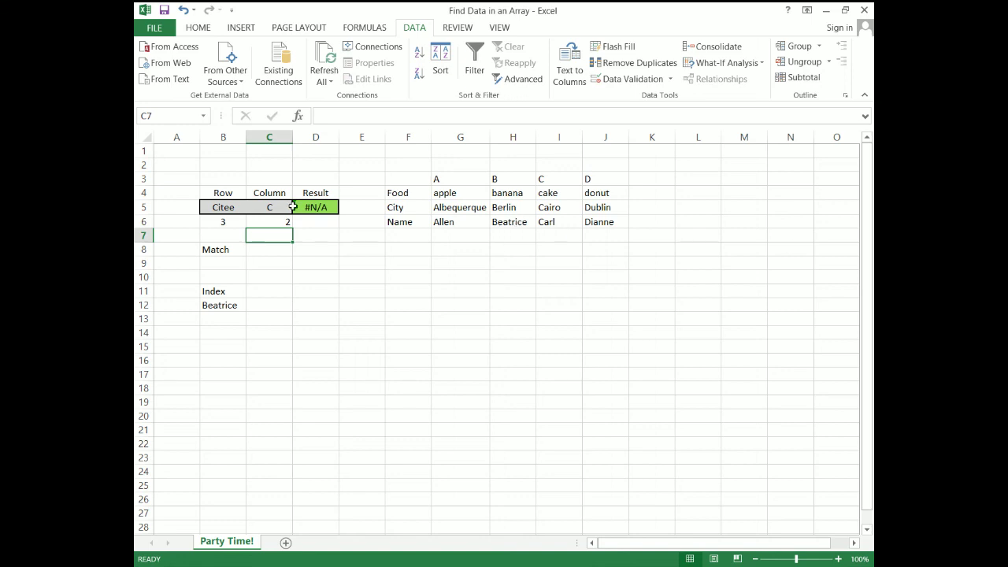
Apply List data validation with an in-cell dropdown to the Row input cell B5, using source =$F$4:$F$6.
{"action": "left_click", "coordinate": [234, 207]}
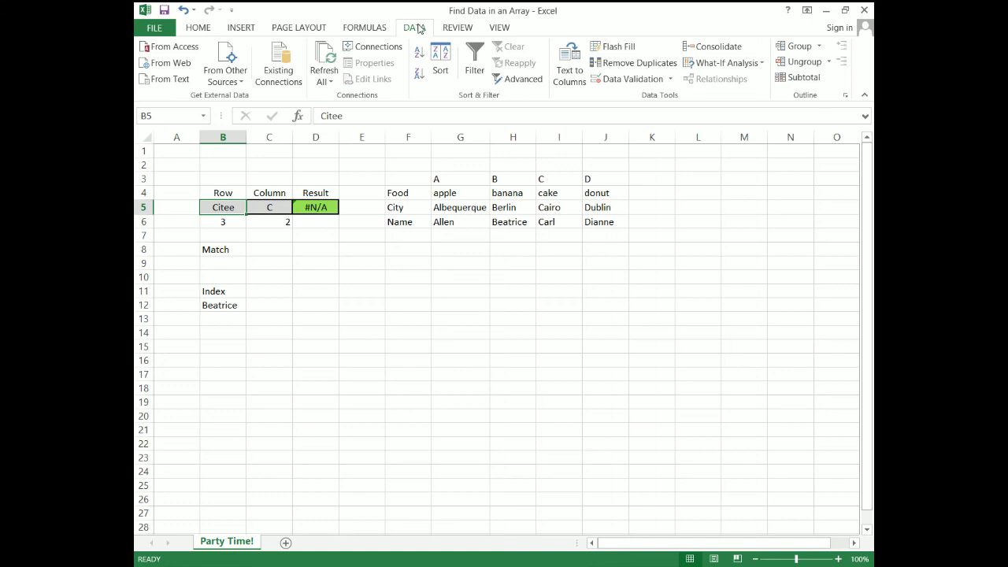
{"action": "left_click", "coordinate": [630, 80]}
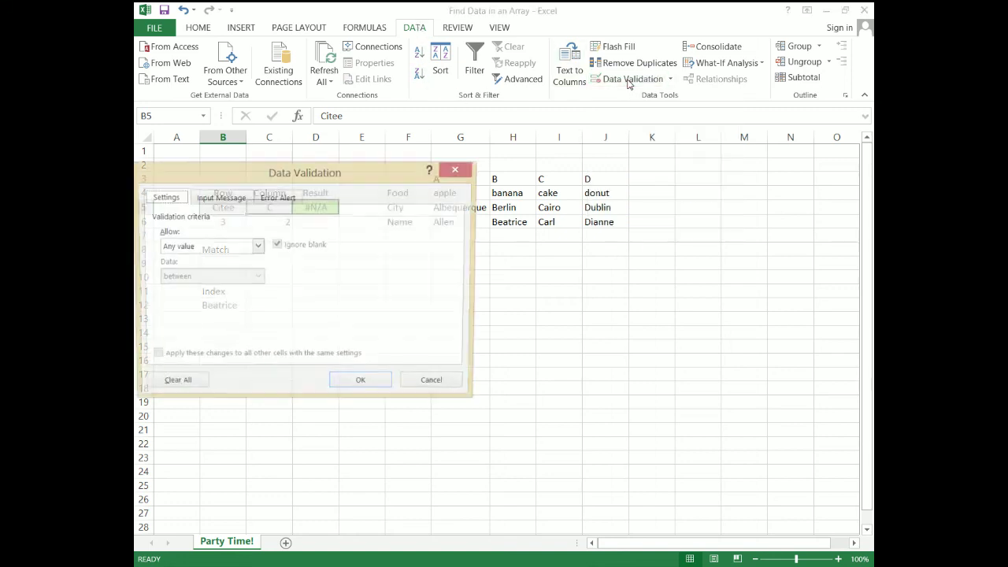
{"action": "left_click_drag", "start_coordinate": [220, 183], "coordinate": [443, 192]}
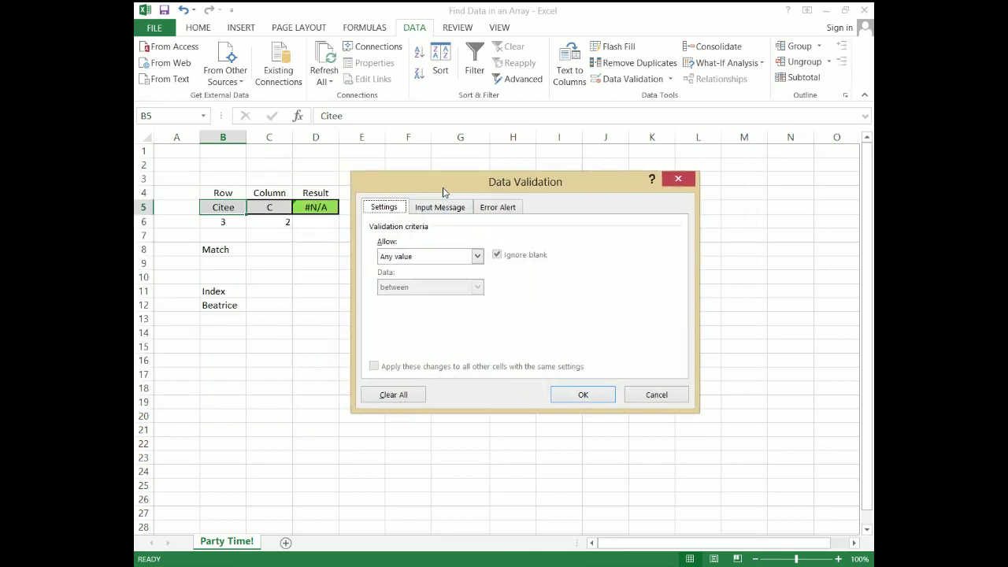
{"action": "left_click", "coordinate": [415, 258]}
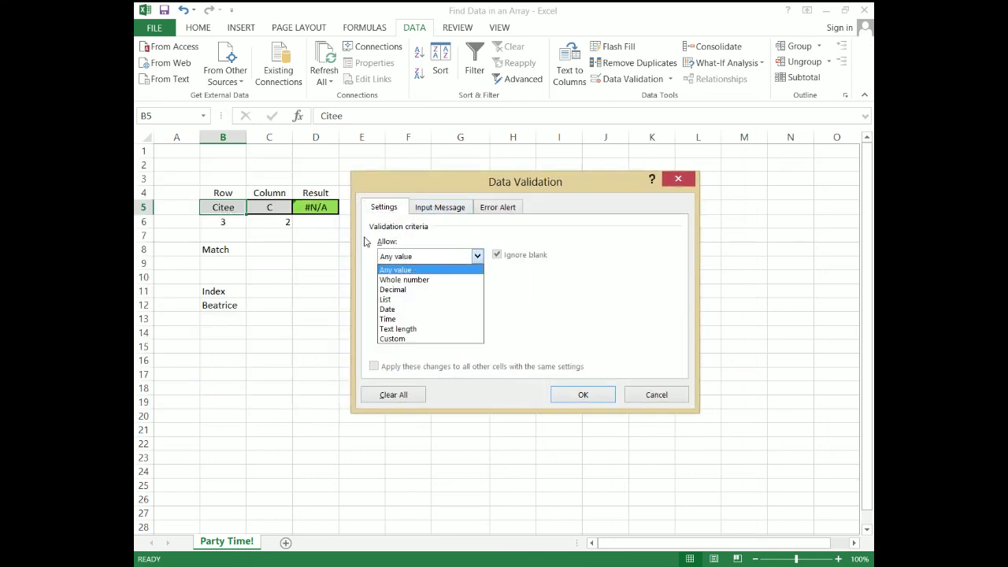
{"action": "left_click", "coordinate": [393, 300]}
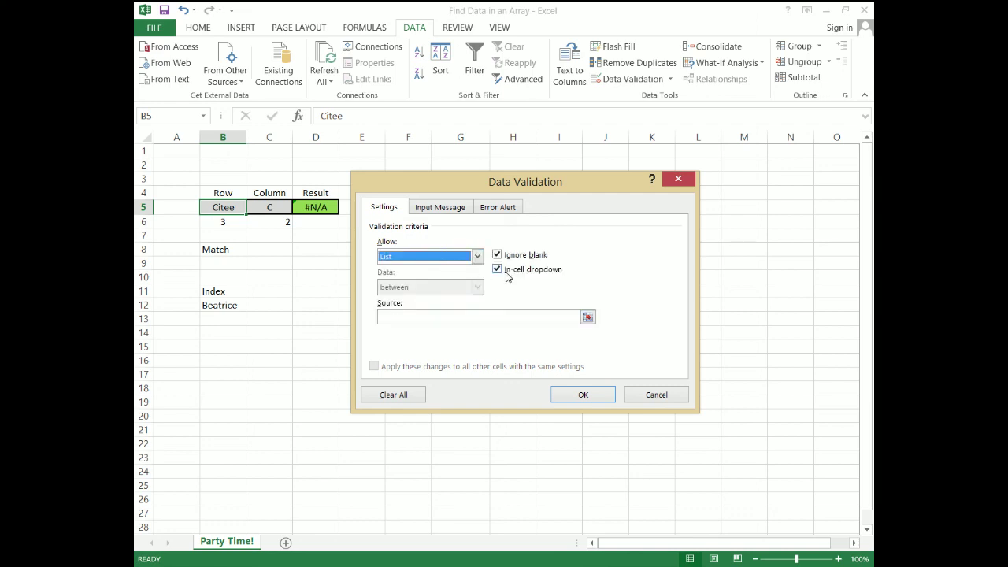
{"action": "left_click", "coordinate": [558, 315]}
{"action": "left_click_drag", "start_coordinate": [475, 192], "coordinate": [408, 268]}
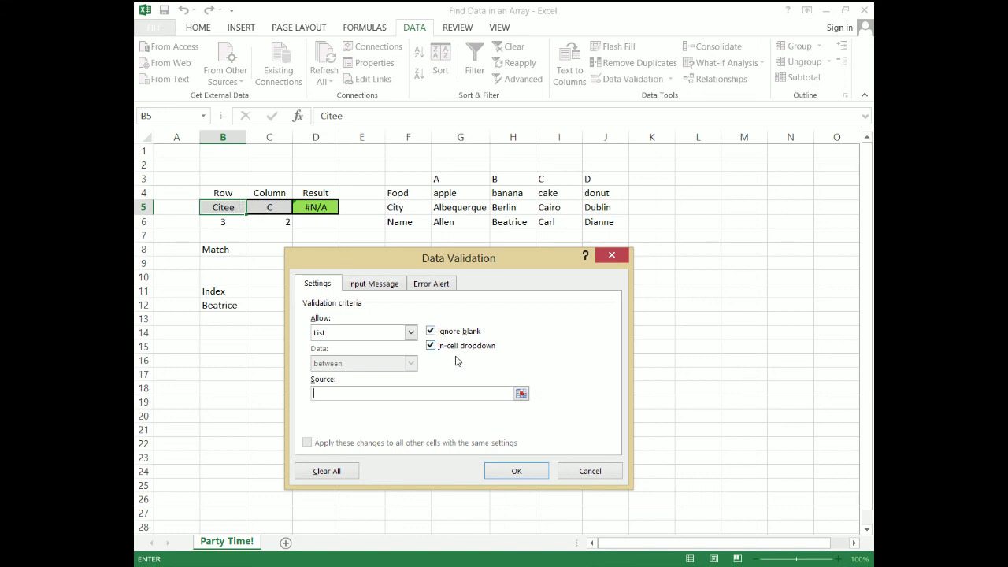
{"action": "left_click", "coordinate": [521, 395]}
{"action": "left_click_drag", "start_coordinate": [408, 191], "coordinate": [402, 222]}
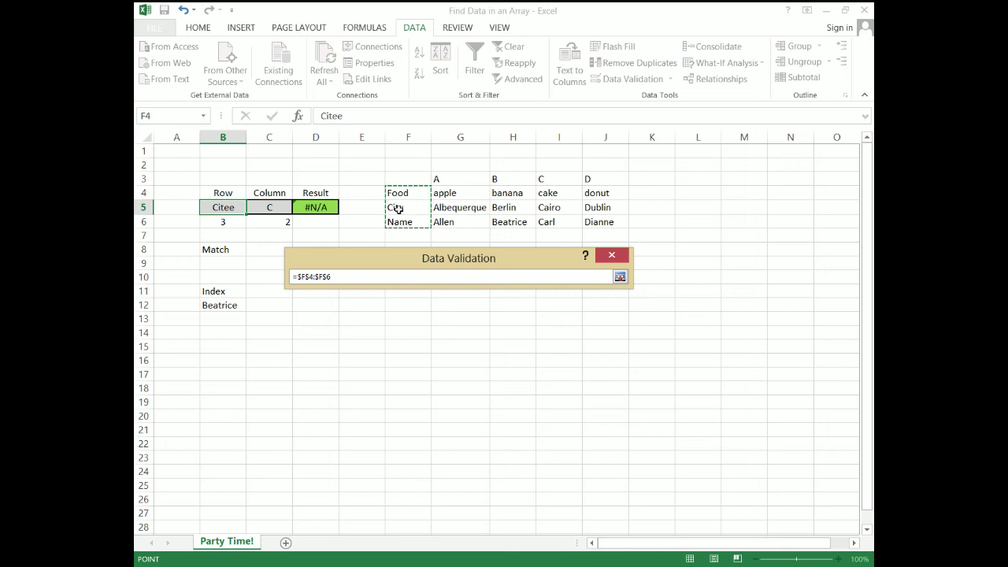
{"action": "left_click", "coordinate": [620, 278]}
{"action": "left_click", "coordinate": [513, 470]}
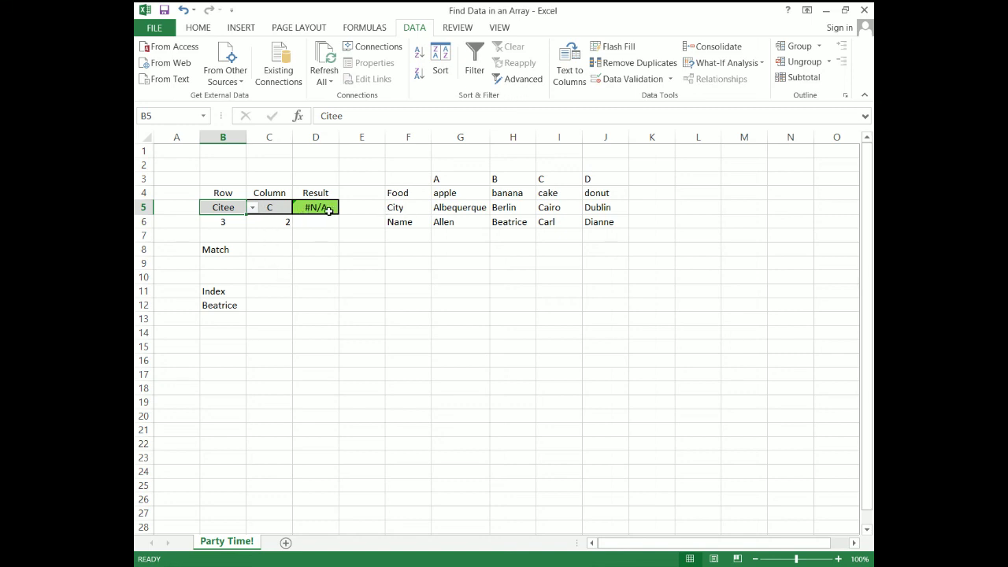
Test the dropdown in B5 by choosing Name, Food and finally City.
{"action": "left_click", "coordinate": [252, 207]}
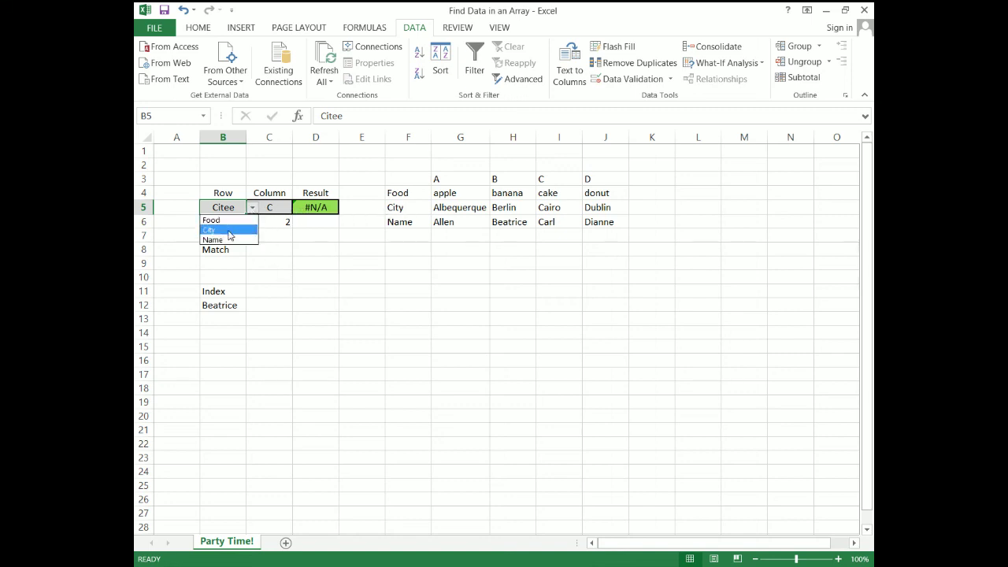
{"action": "left_click", "coordinate": [224, 239]}
{"action": "left_click", "coordinate": [252, 207]}
{"action": "left_click", "coordinate": [221, 221]}
{"action": "left_click", "coordinate": [252, 207]}
{"action": "left_click", "coordinate": [224, 230]}
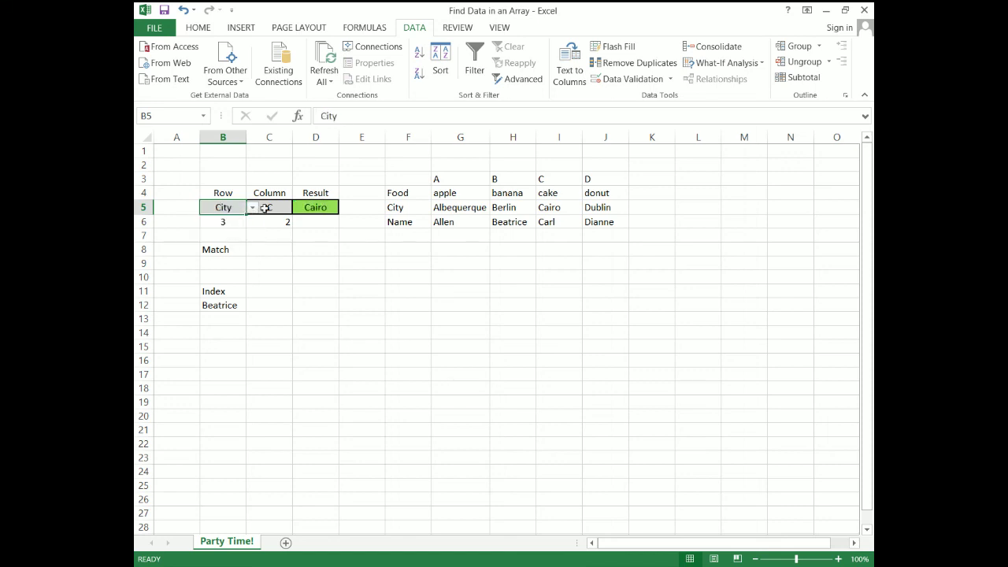
Apply List data validation with an in-cell dropdown to the Column input cell C5, using source =$G$3:$J$3.
{"action": "left_click", "coordinate": [267, 208]}
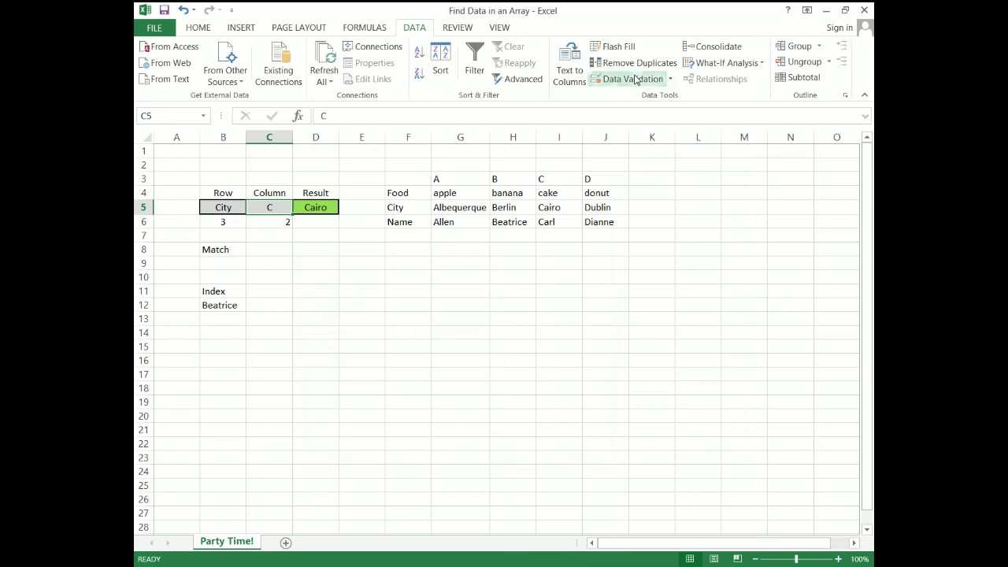
{"action": "left_click", "coordinate": [630, 79]}
{"action": "left_click", "coordinate": [410, 332]}
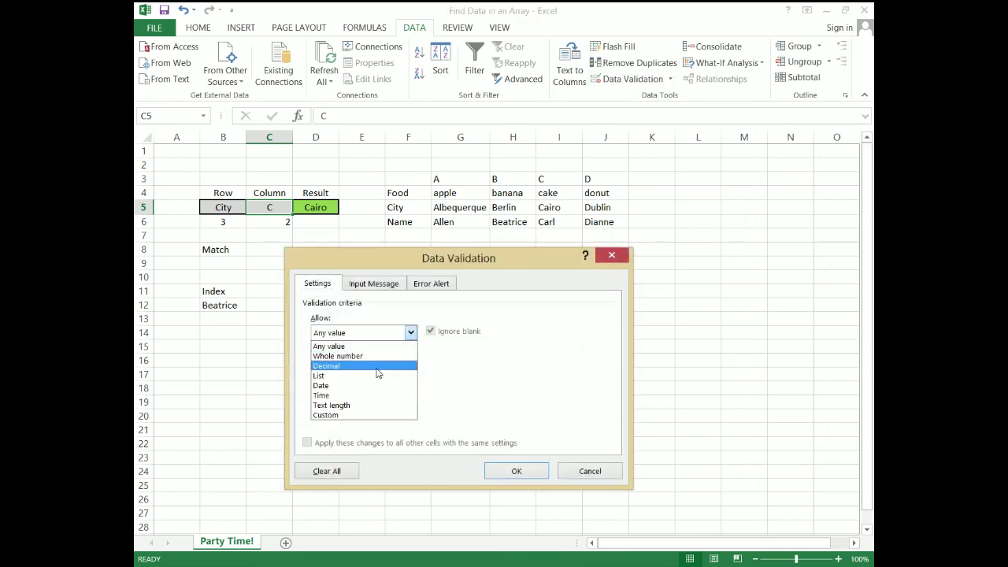
{"action": "left_click", "coordinate": [372, 375]}
{"action": "left_click", "coordinate": [522, 393]}
{"action": "left_click_drag", "start_coordinate": [453, 179], "coordinate": [609, 179]}
{"action": "left_click", "coordinate": [620, 276]}
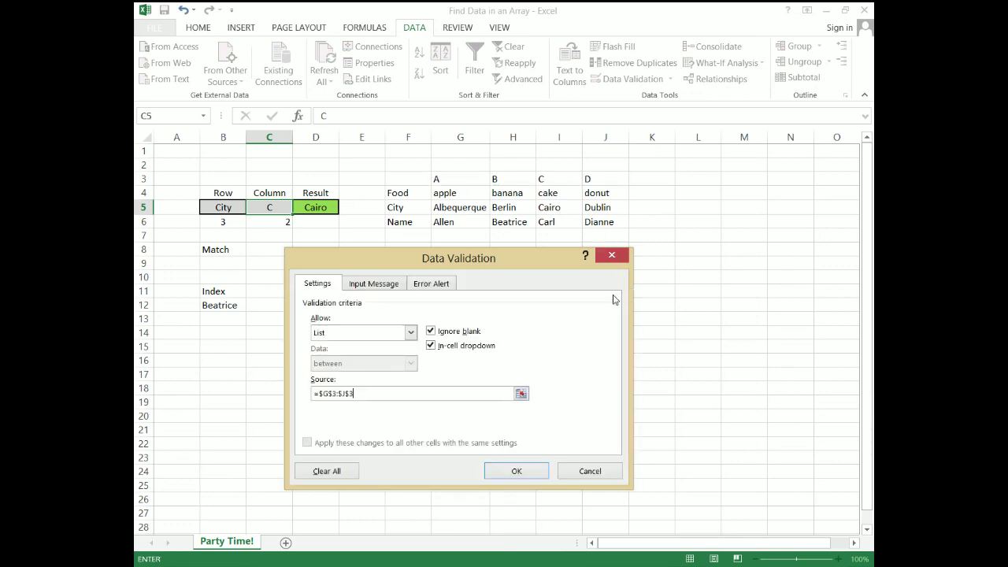
{"action": "left_click", "coordinate": [515, 471]}
Use the dropdown lists to set the Column input C5 to A and the Row input B5 to Name.
{"action": "left_click", "coordinate": [300, 207]}
{"action": "left_click", "coordinate": [282, 226]}
{"action": "left_click", "coordinate": [300, 207]}
{"action": "left_click", "coordinate": [250, 218]}
{"action": "left_click", "coordinate": [244, 210]}
{"action": "left_click", "coordinate": [252, 207]}
{"action": "left_click", "coordinate": [249, 238]}
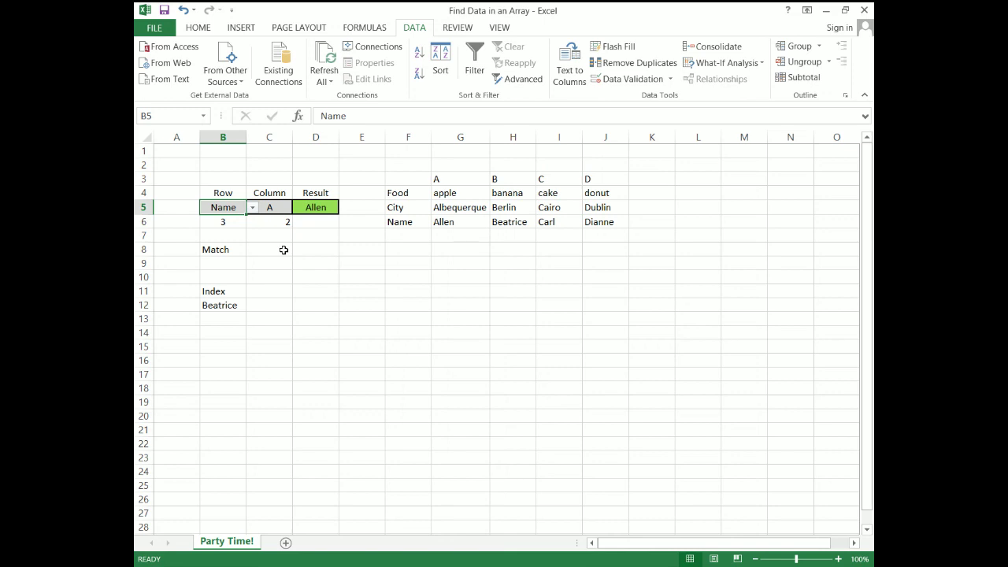
{"action": "left_click", "coordinate": [278, 207]}
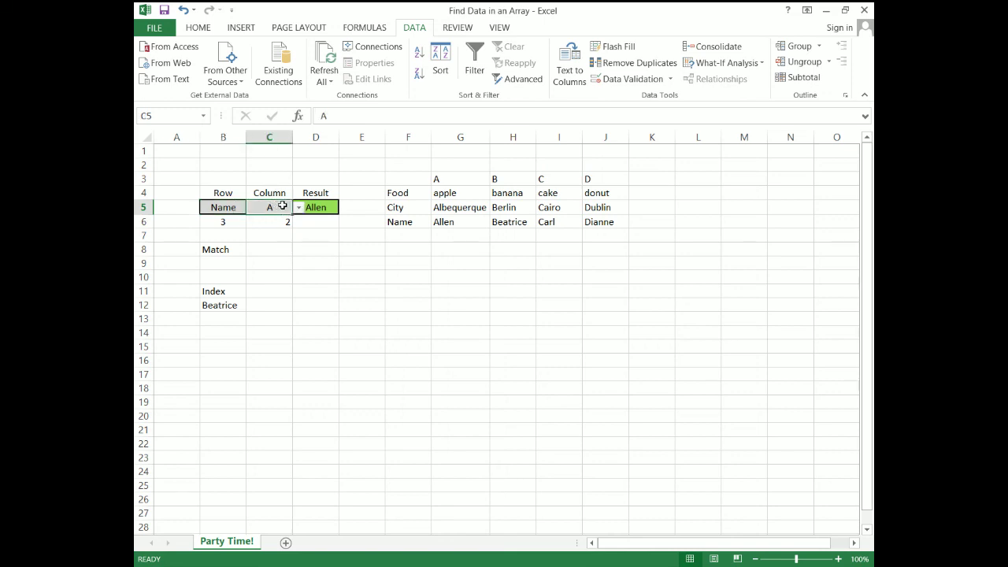
{"action": "left_click", "coordinate": [299, 207]}
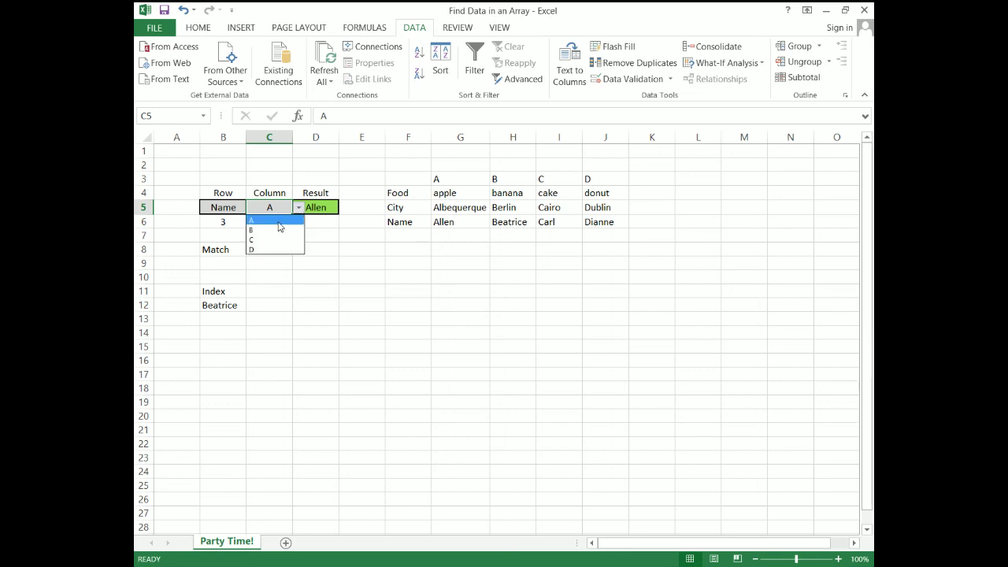
{"action": "left_click", "coordinate": [279, 220]}
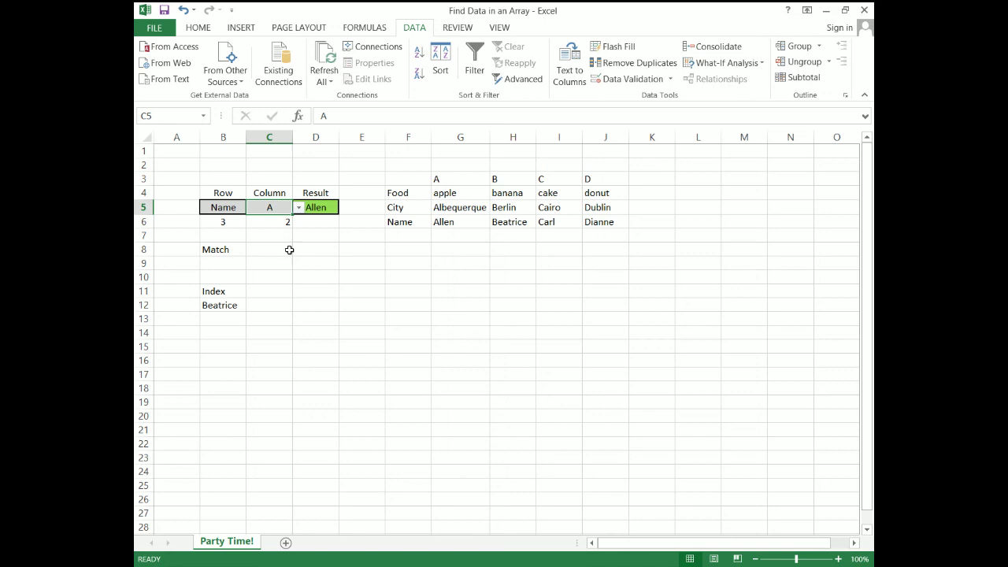
{"action": "left_click_drag", "start_coordinate": [408, 179], "coordinate": [596, 222]}
{"action": "left_click", "coordinate": [579, 260]}
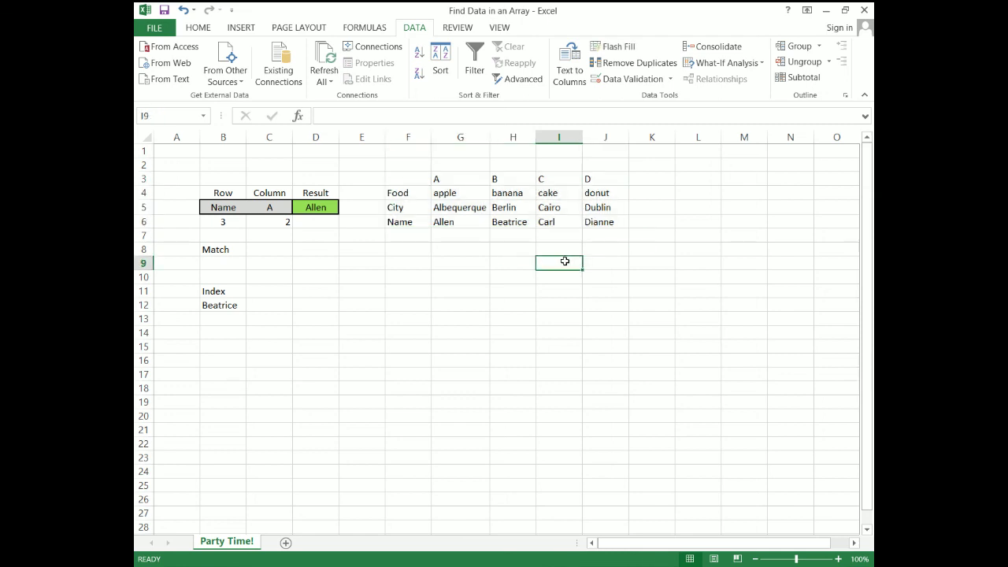